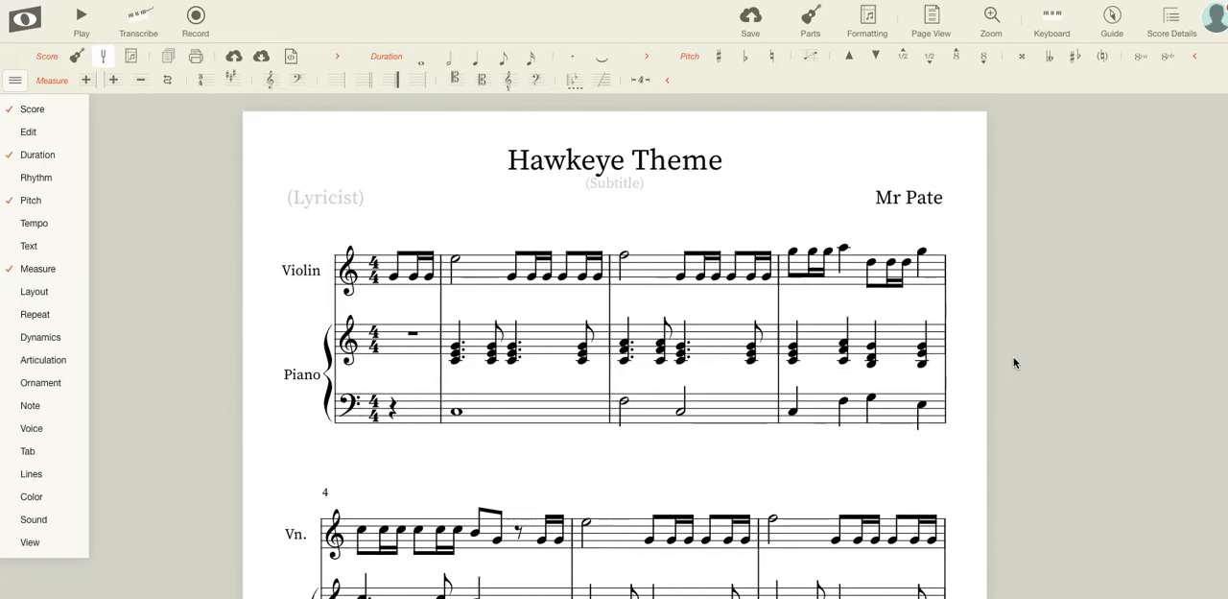
scroll(969, 313, "down", 1)
scroll(969, 312, "down", 1)
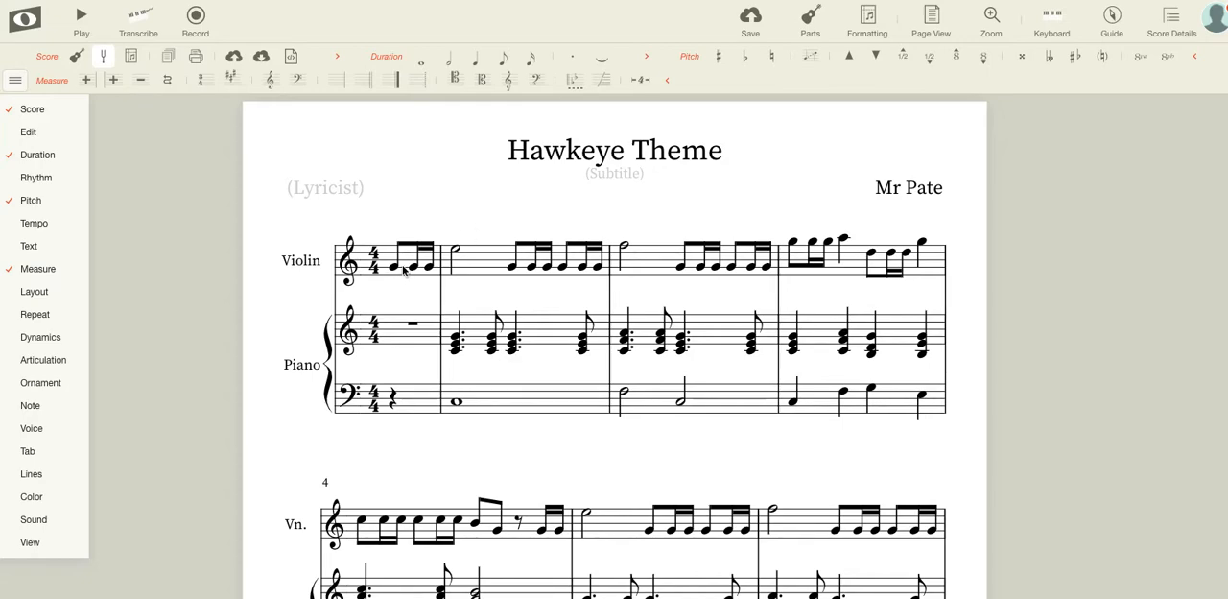
left_click(17, 81)
left_click(21, 84)
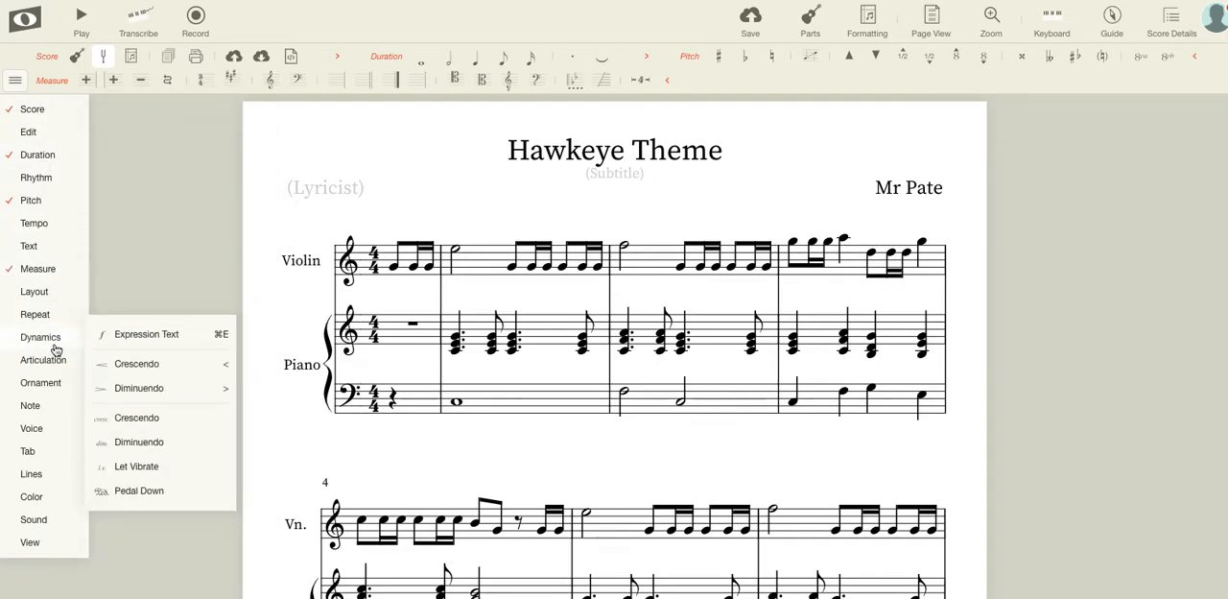
mouse_move(57, 245)
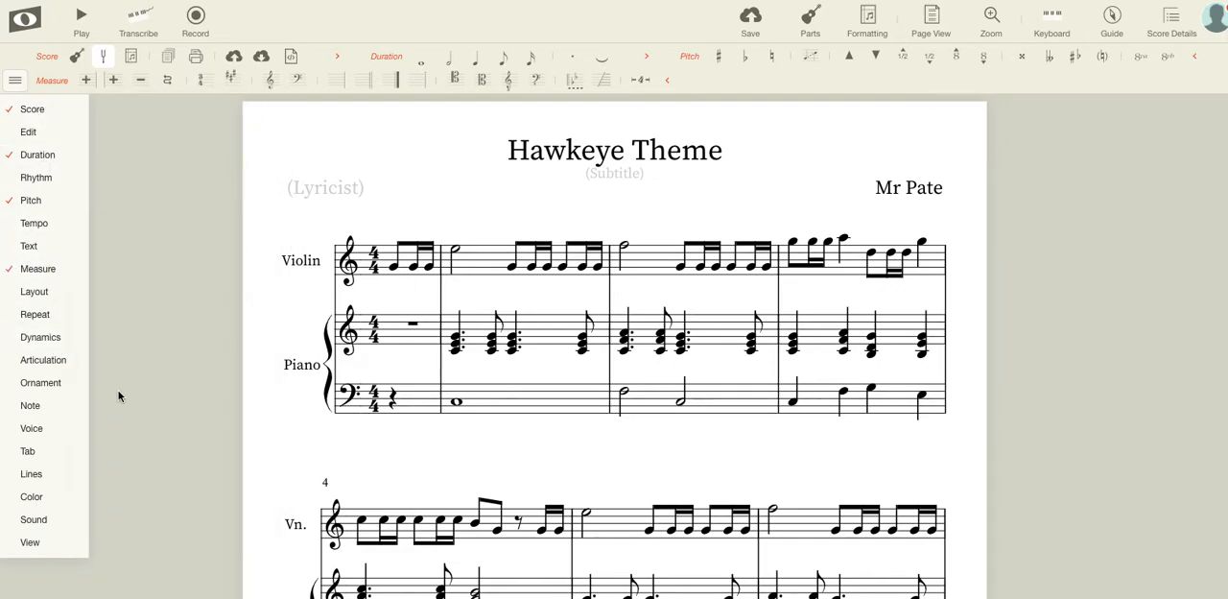
mouse_move(59, 353)
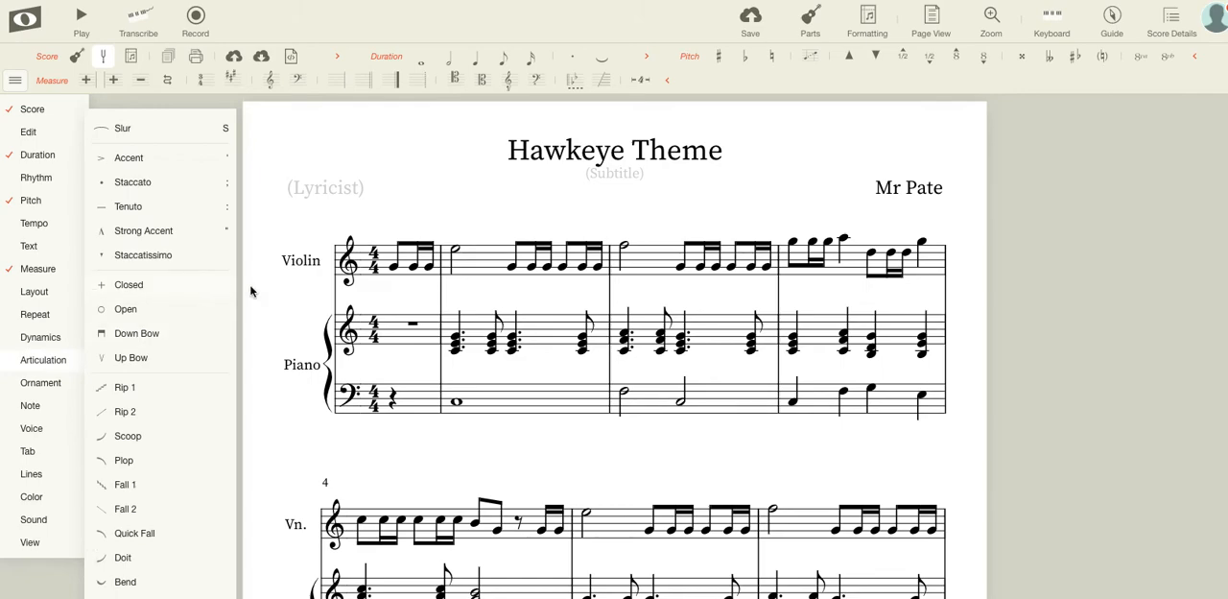
Add a forte marking (f) under the first violin note in the pickup measure.
left_click(394, 271)
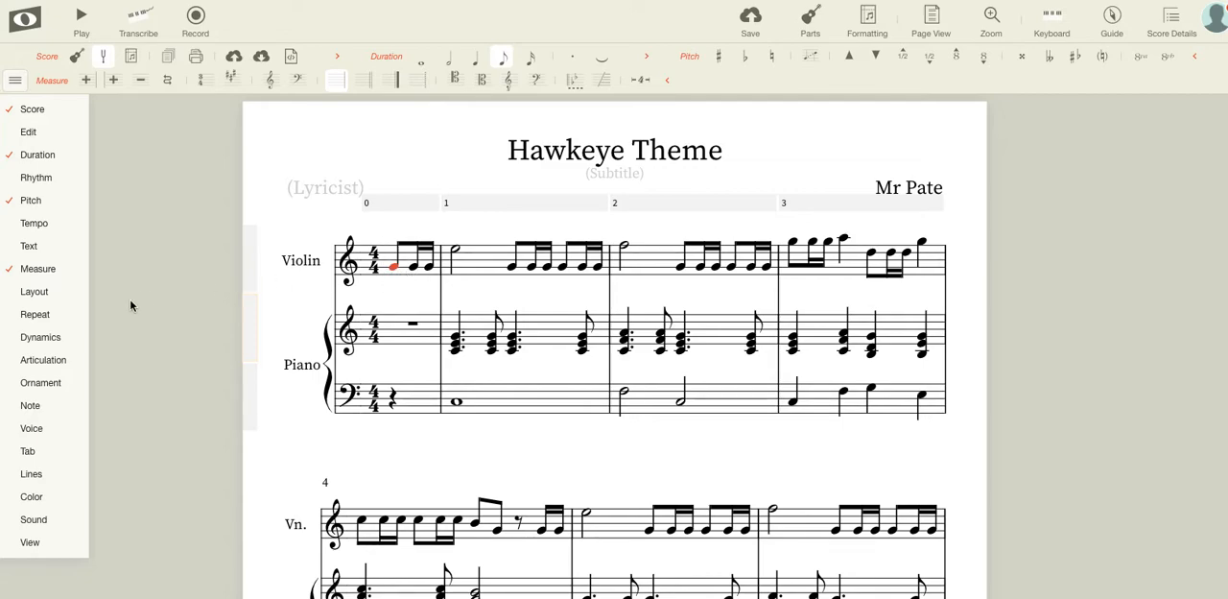
mouse_move(51, 338)
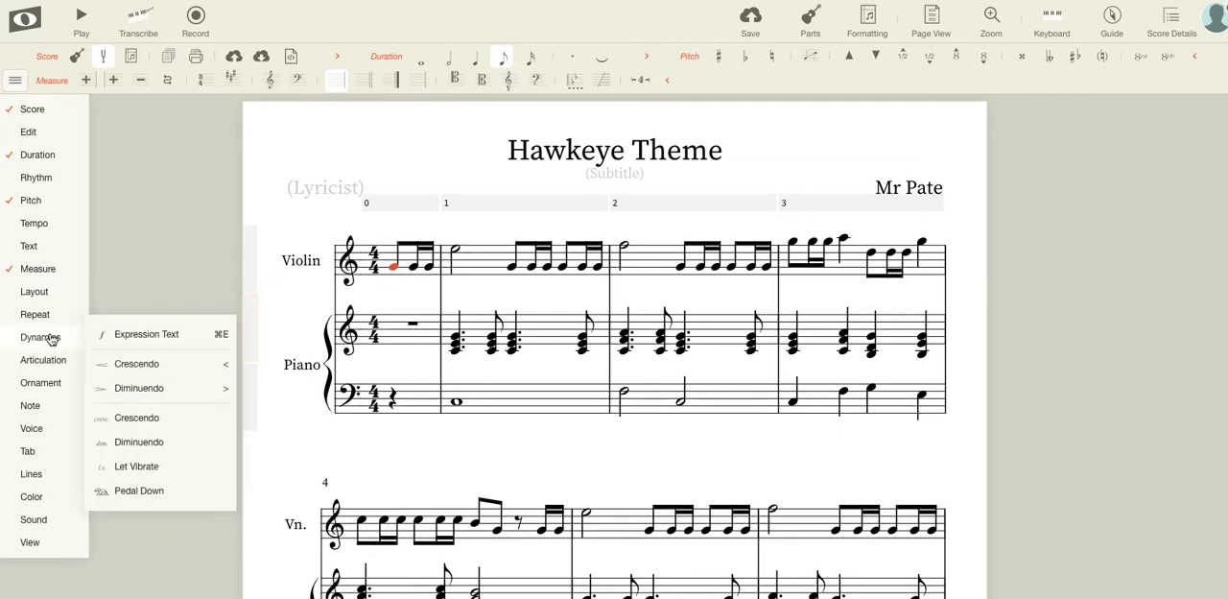
left_click(166, 338)
type("f")
key("Return")
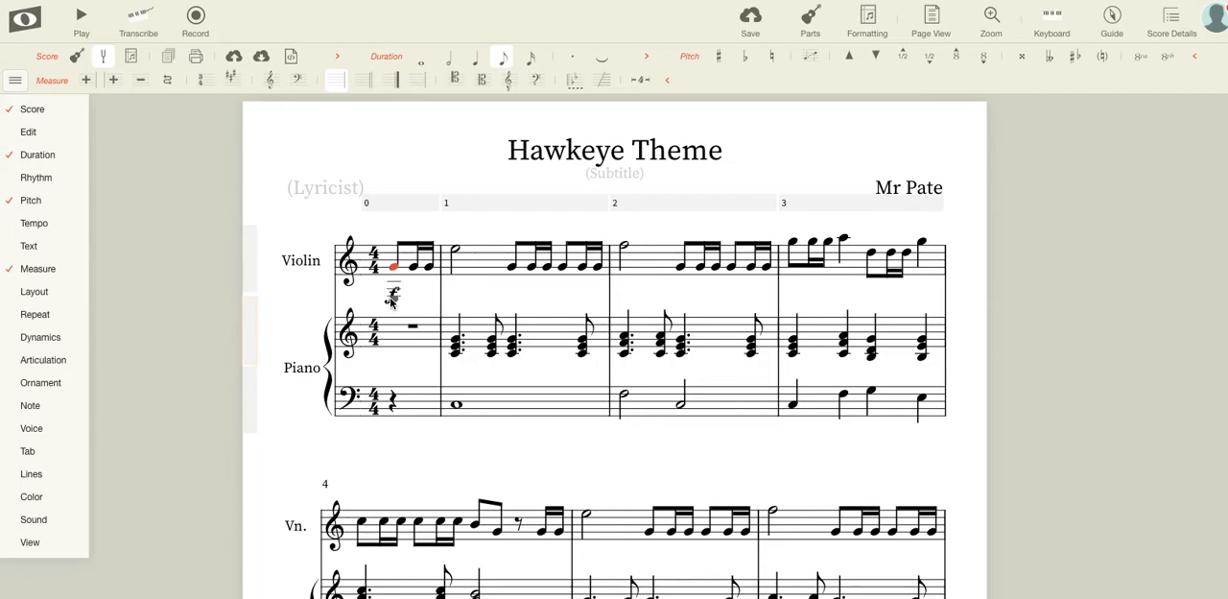
left_click(374, 134)
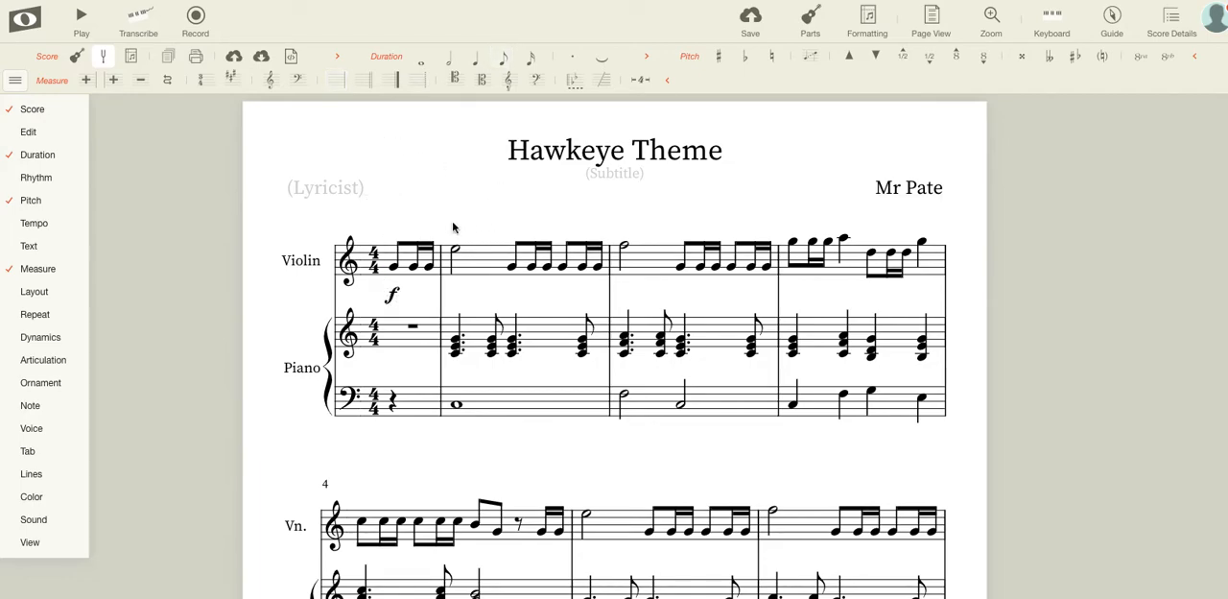
Add a forte marking (f) under the first piano treble chord of measure 1.
left_click(457, 344)
mouse_move(39, 313)
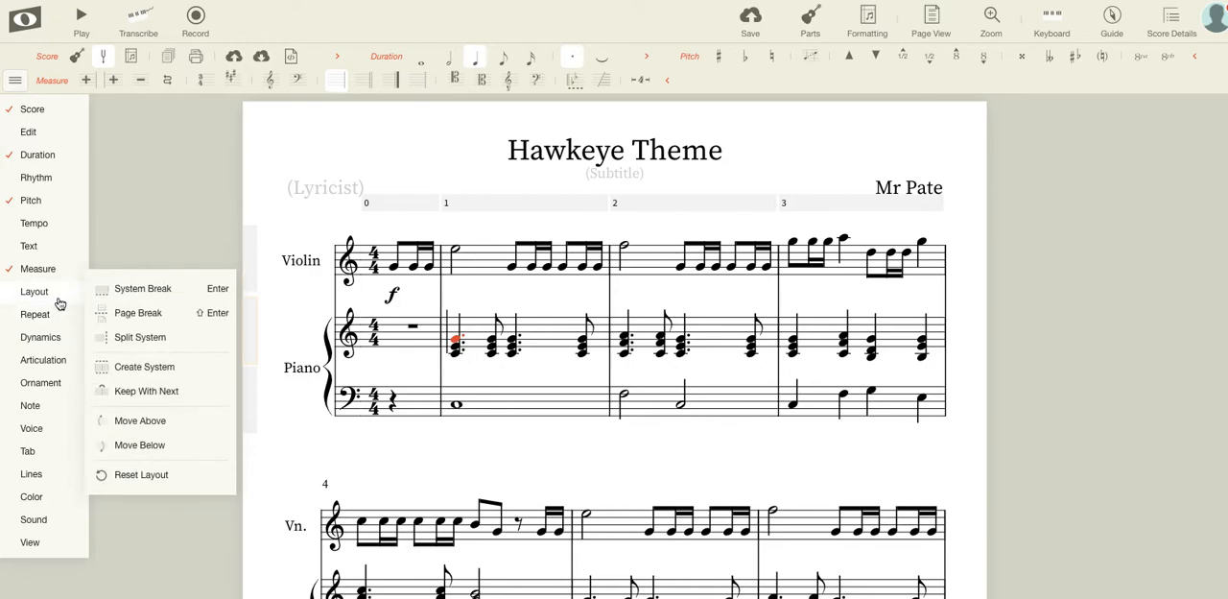
mouse_move(53, 334)
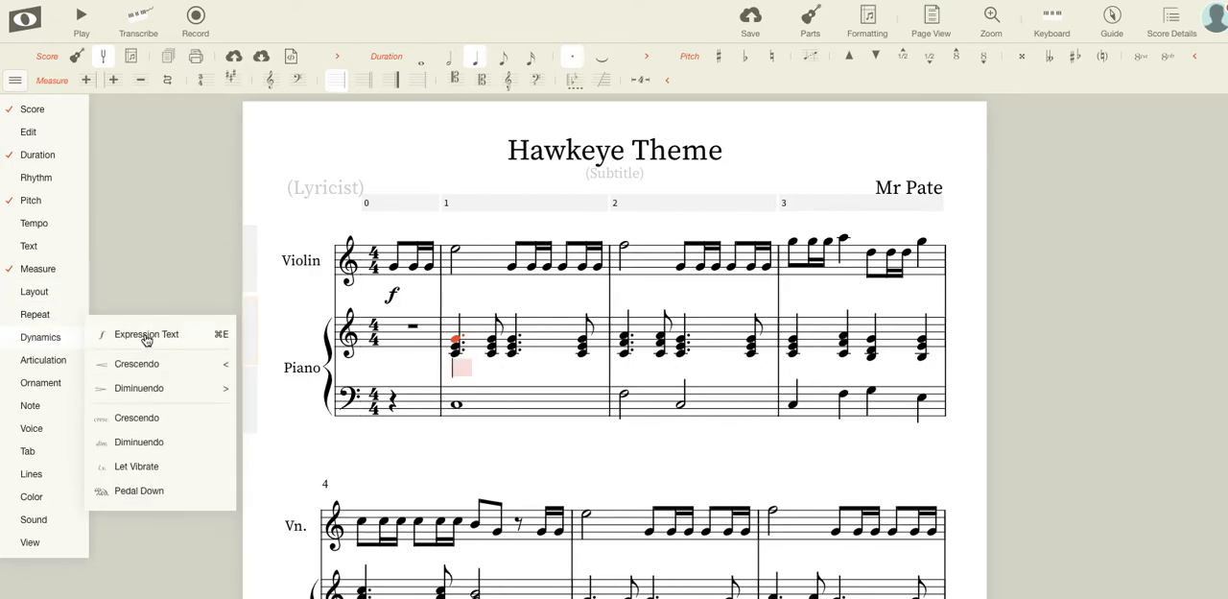
type("f")
left_click(154, 223)
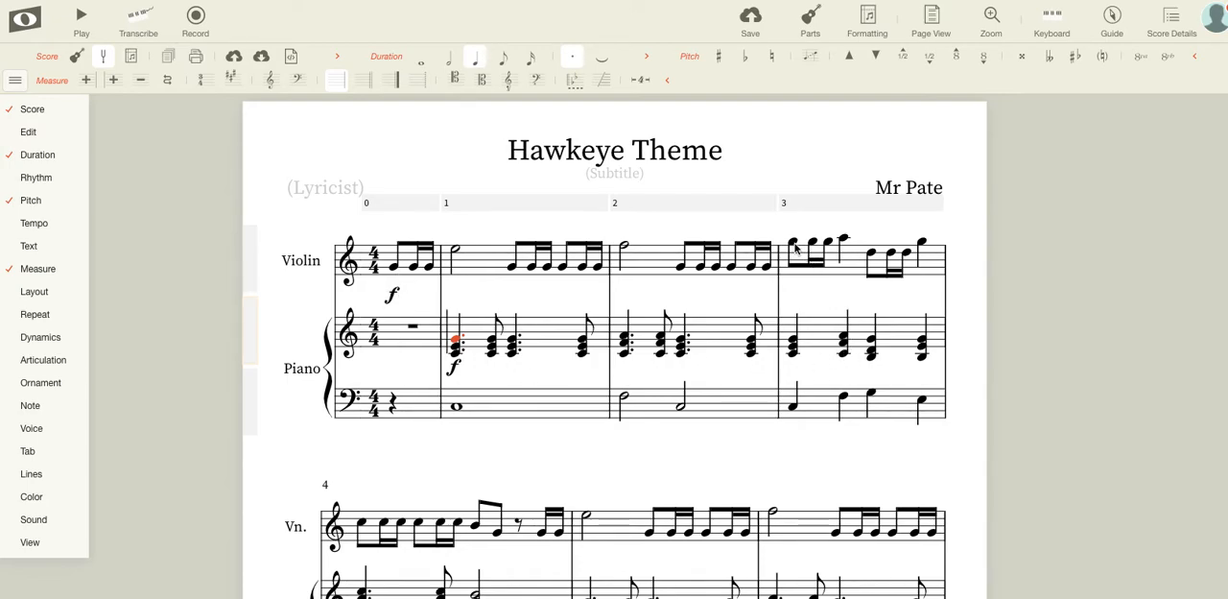
Add a diminuendo hairpin under the violin in measure 4, from its first note to the eighth note before the rest.
scroll(575, 375, "down", 3)
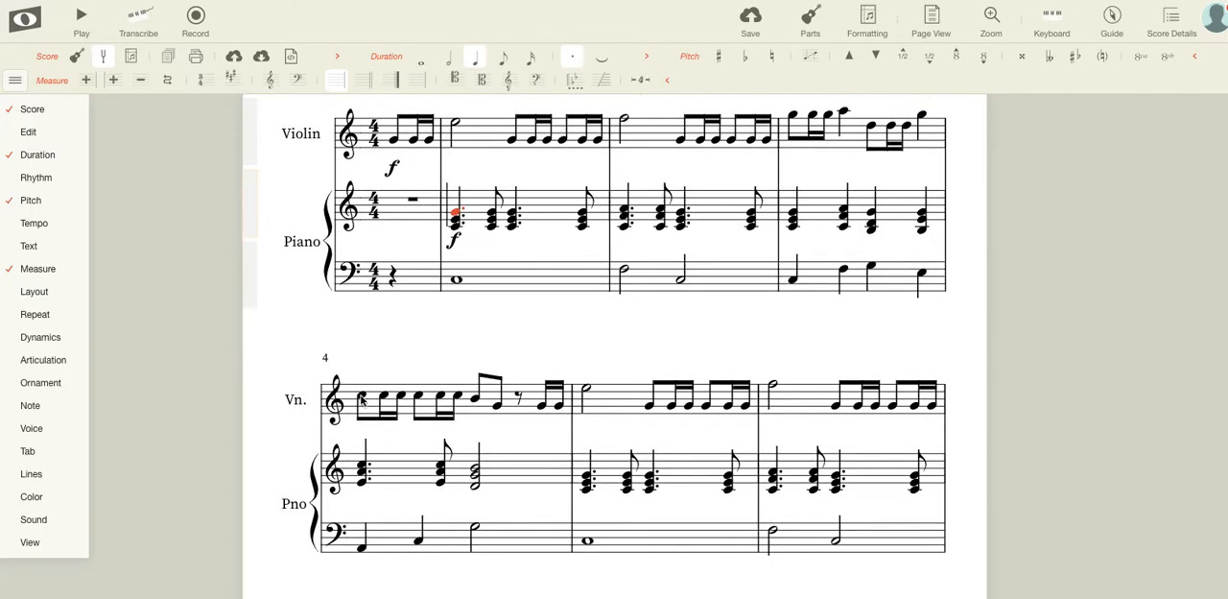
left_click(363, 398)
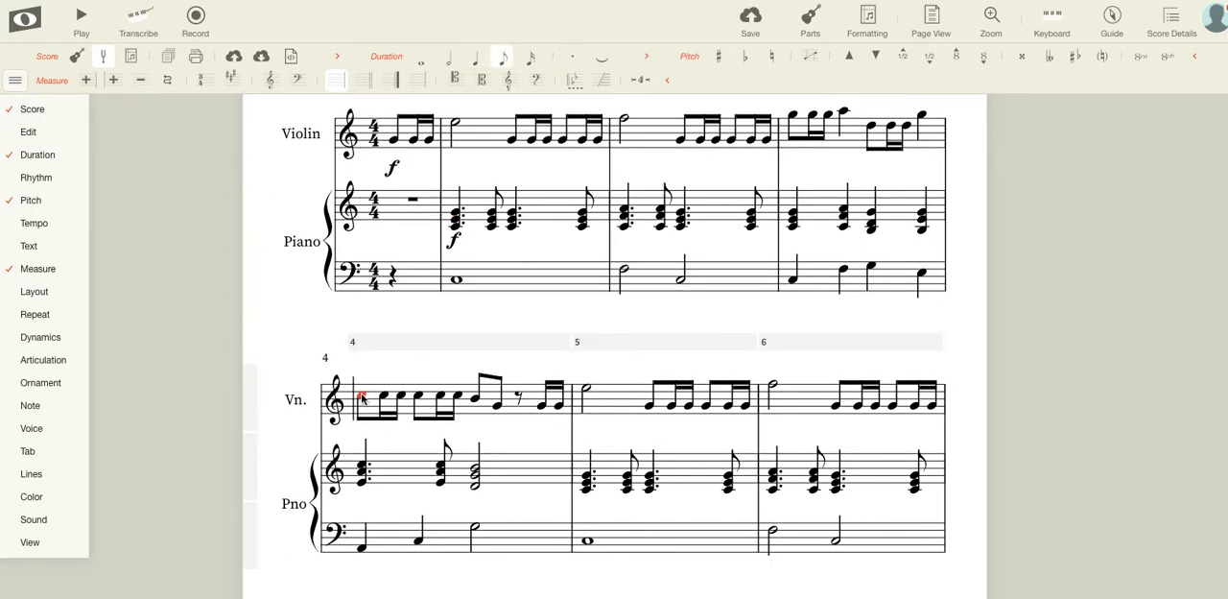
mouse_move(68, 291)
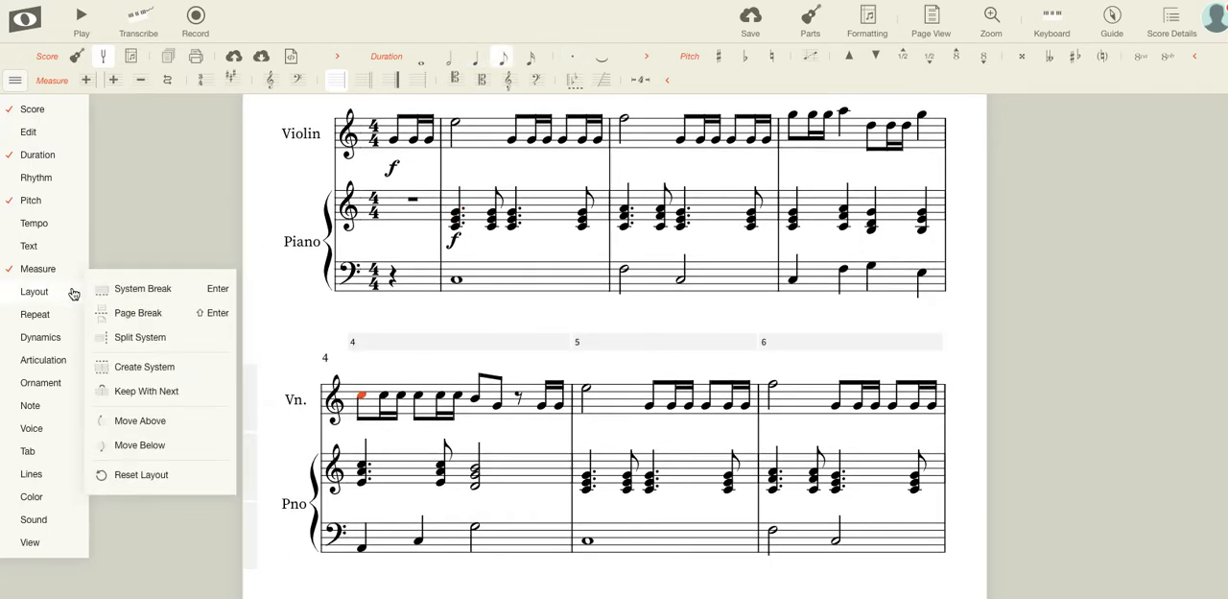
mouse_move(57, 338)
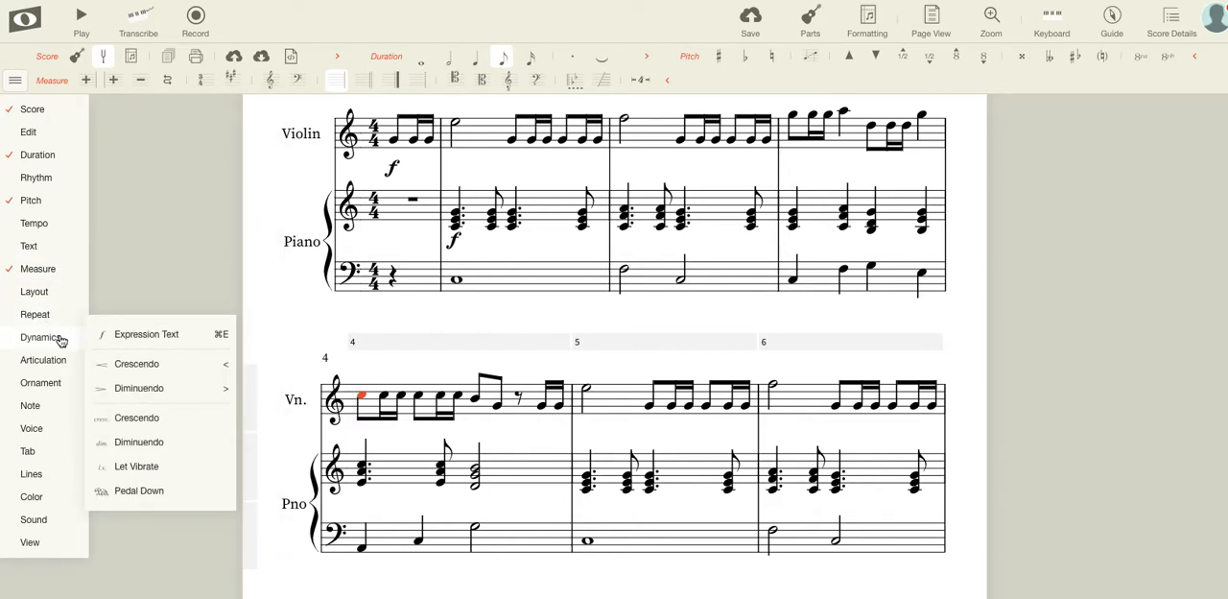
left_click(150, 388)
left_click_drag(374, 436, 512, 438)
left_click(509, 438)
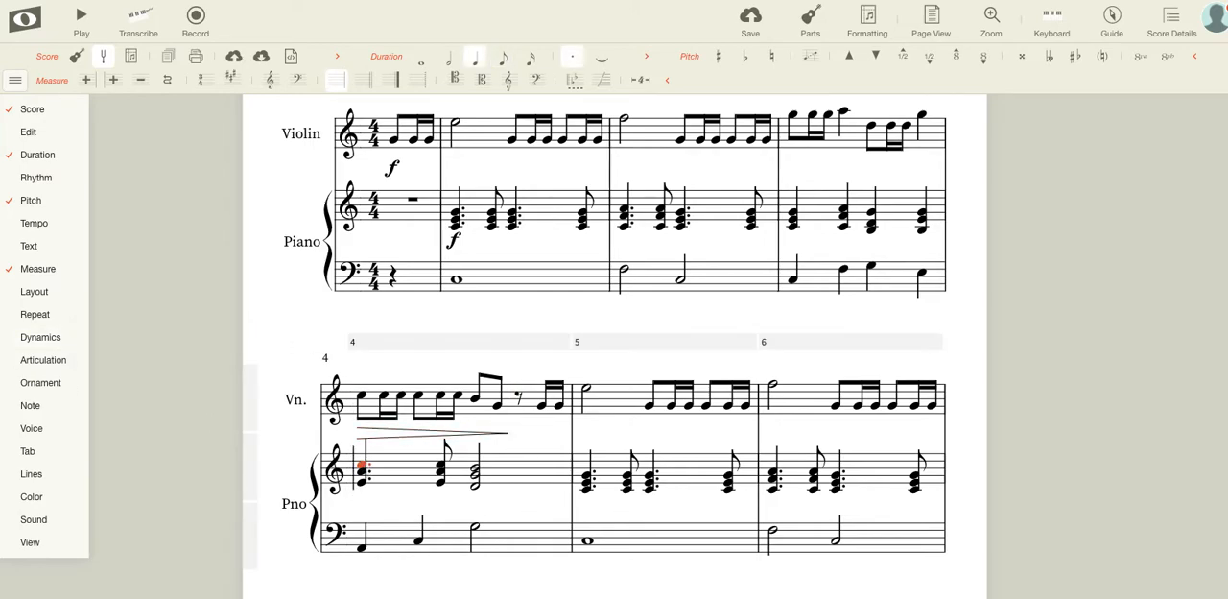
Add a diminuendo hairpin under the piano treble staff in measure 4, extended to match the length of the violin's hairpin.
left_click(38, 337)
left_click(140, 389)
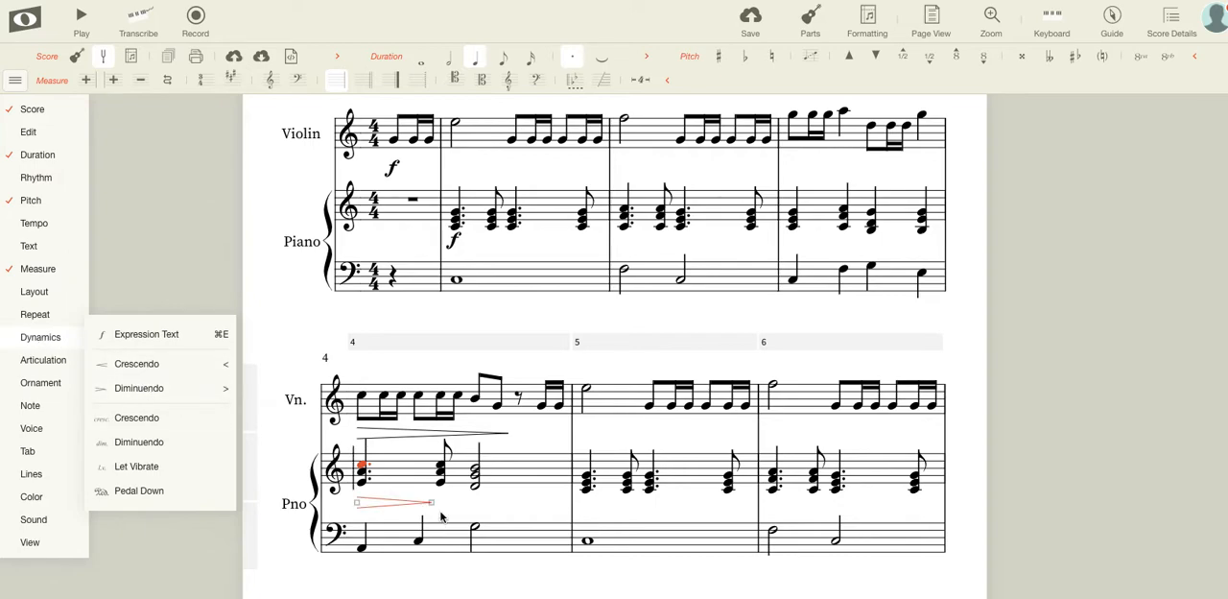
left_click(511, 507)
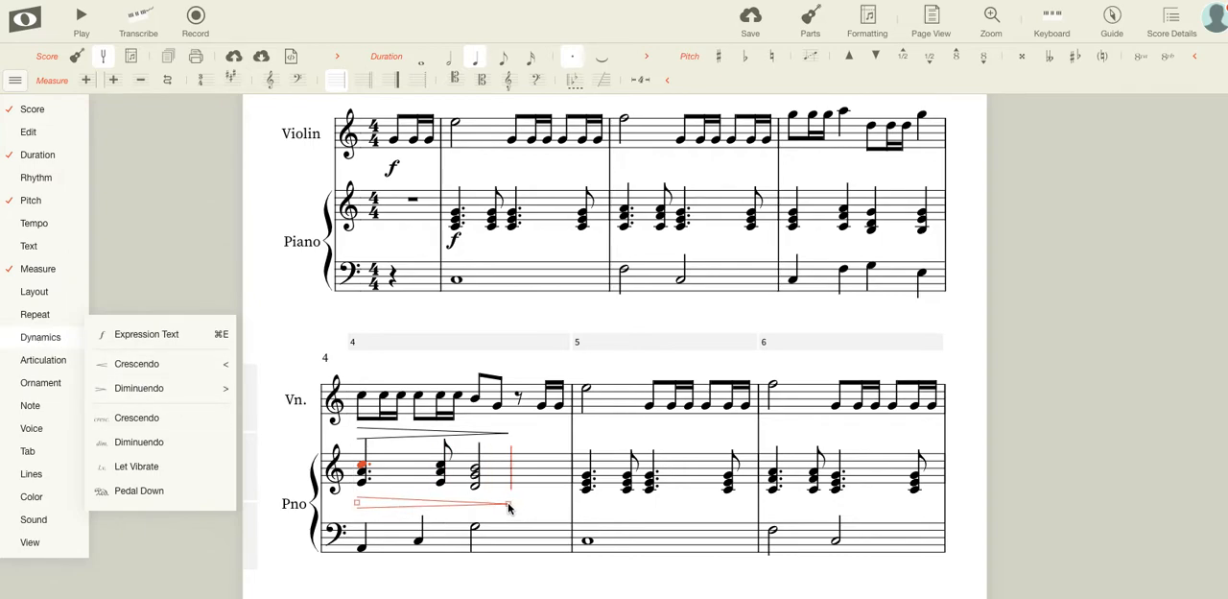
Add a forte marking (f) under the first of the violin's two closing sixteenth notes in measure 4.
left_click(547, 407)
left_click(40, 337)
left_click(144, 336)
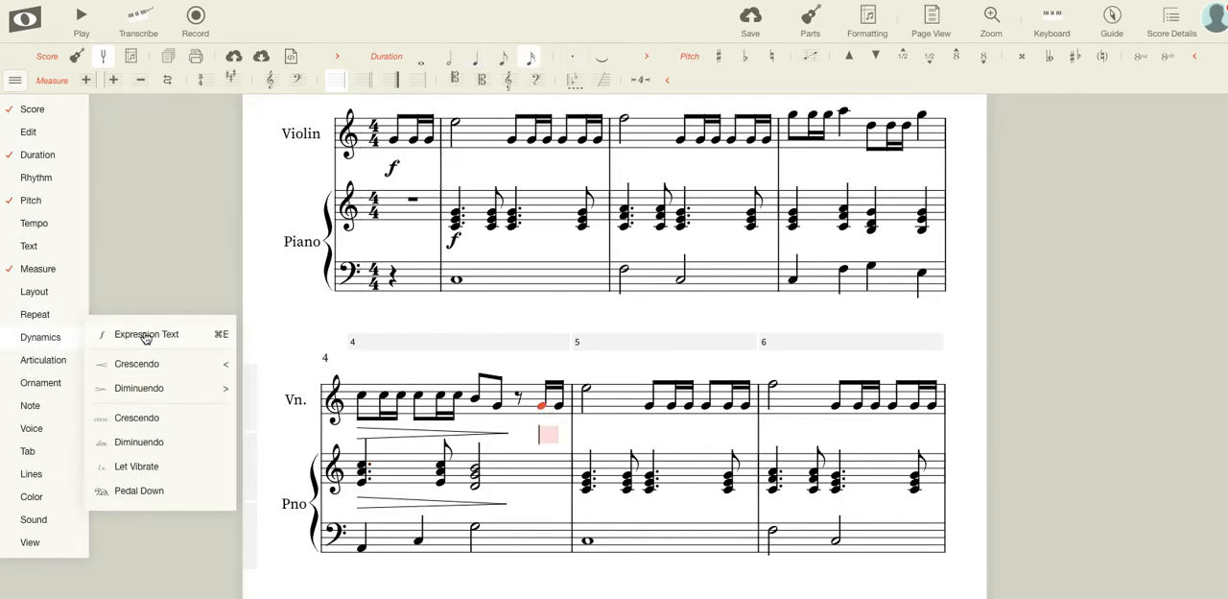
left_click(186, 270)
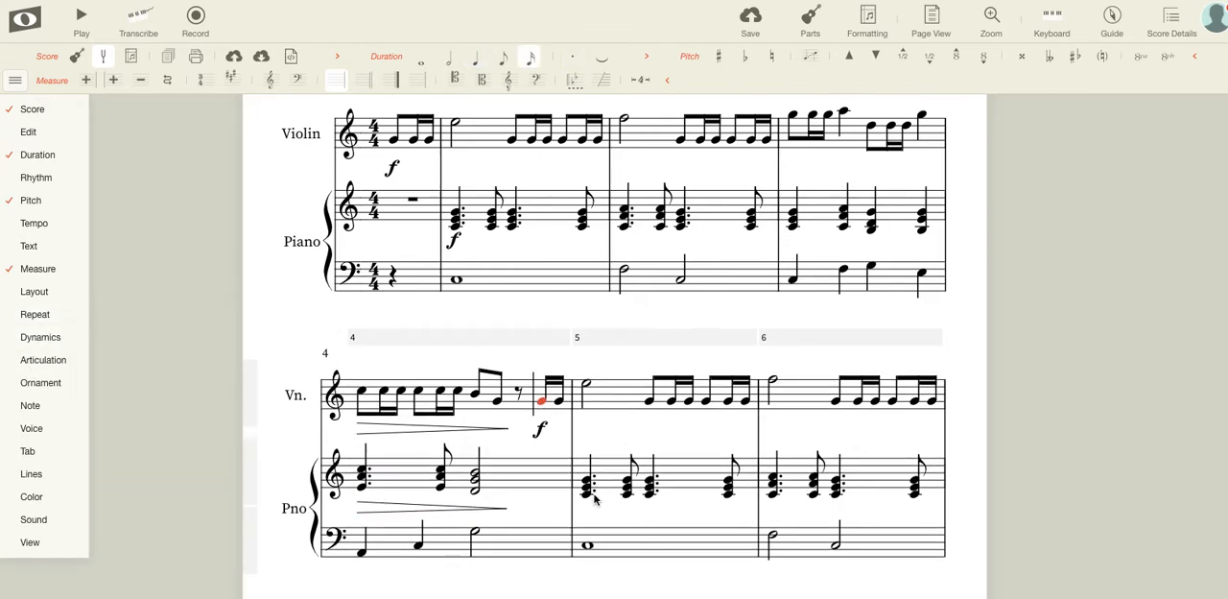
Add a forte marking (f) under the first piano treble chord of measure 5.
left_click(587, 482)
mouse_move(50, 333)
left_click(133, 332)
type("f")
left_click(152, 252)
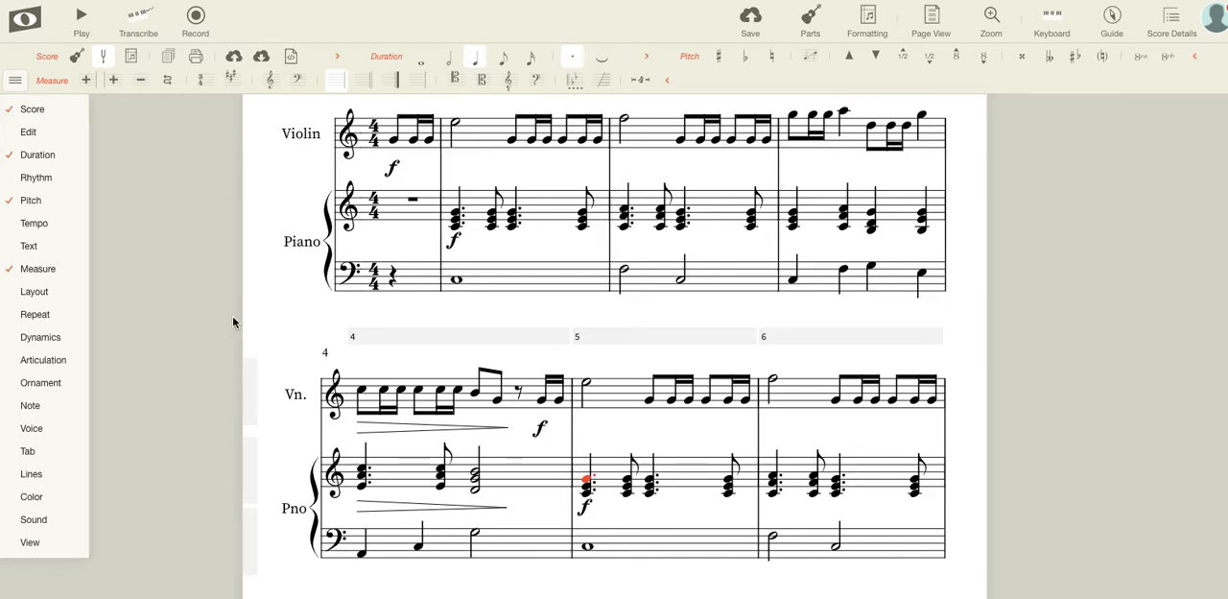
Add an accent to the violin's half note at the start of measure 1.
scroll(224, 319, "down", 1)
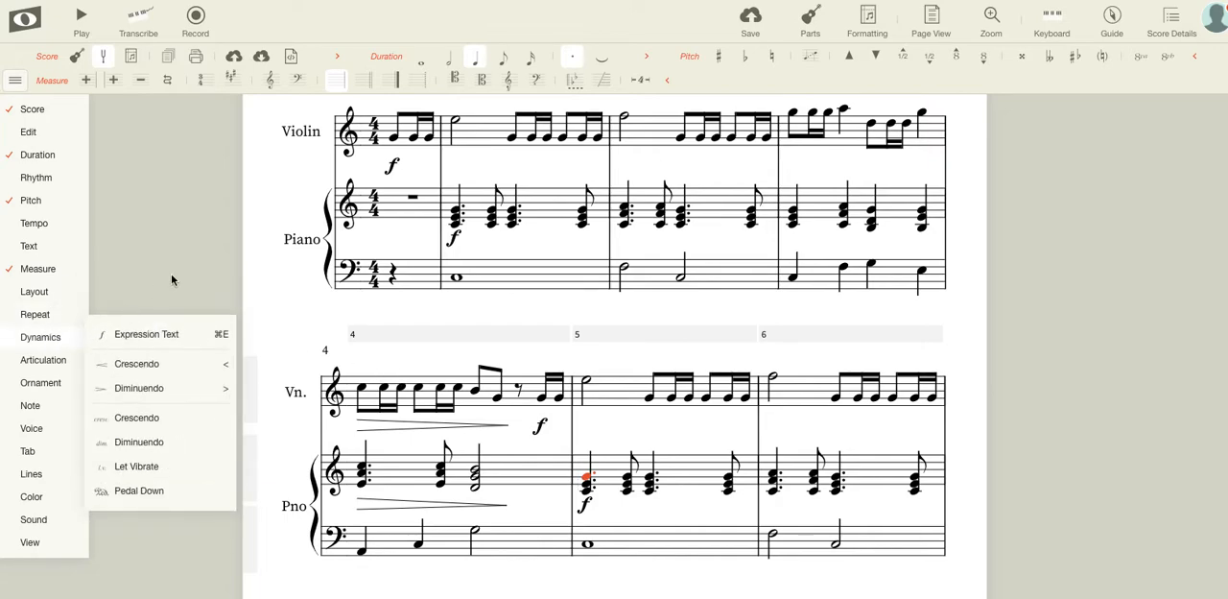
scroll(202, 275, "up", 1)
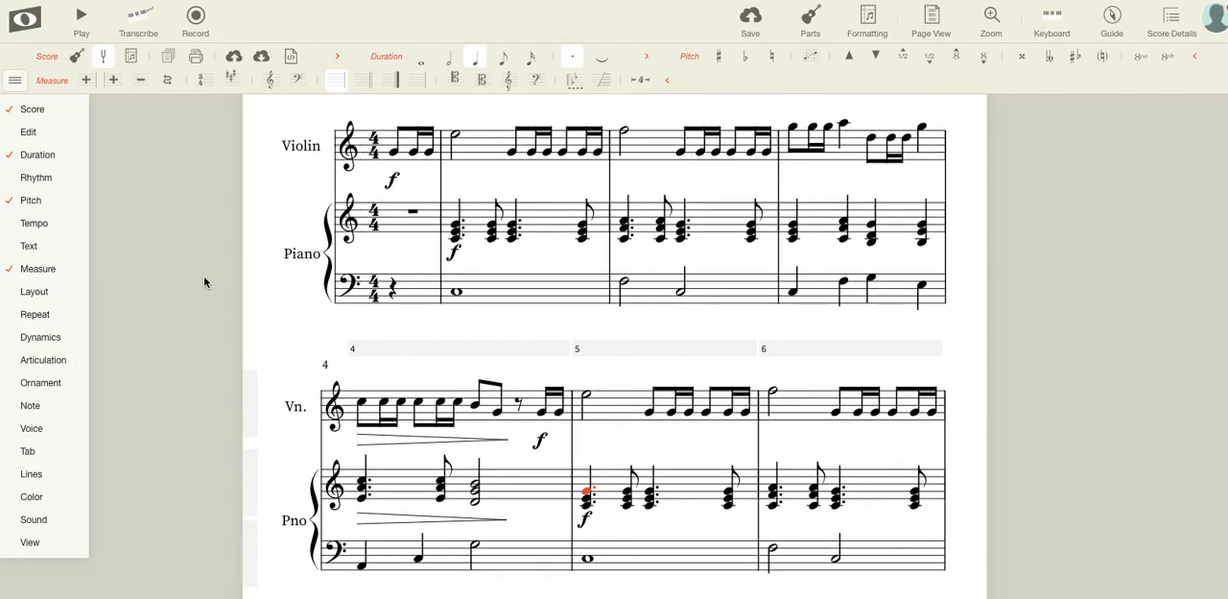
scroll(425, 227, "up", 1)
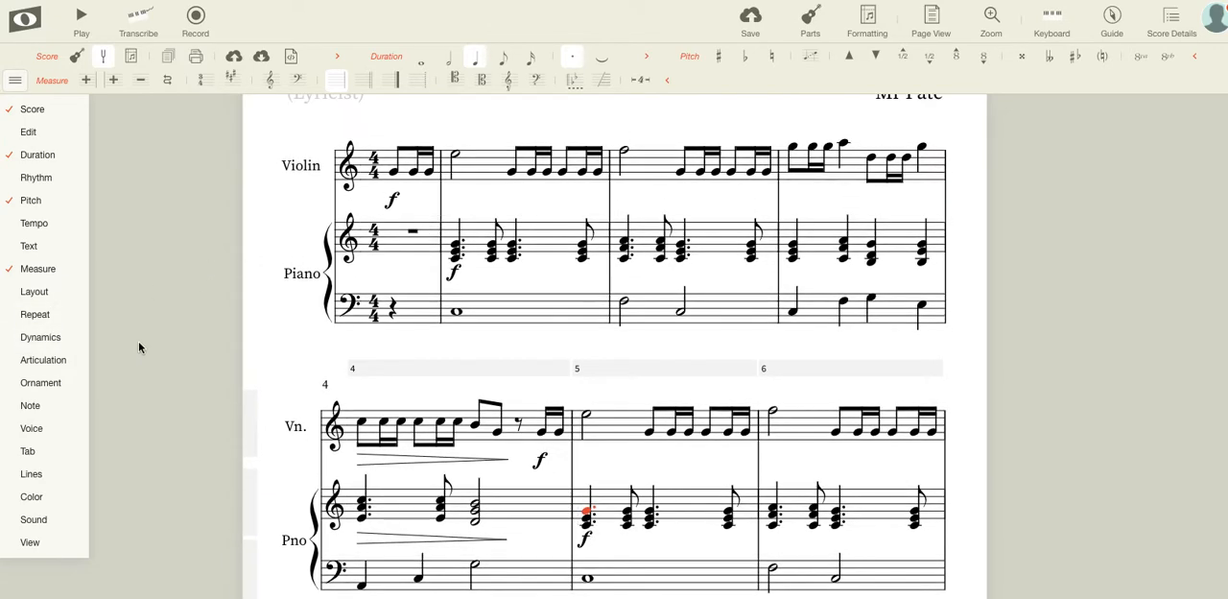
mouse_move(54, 359)
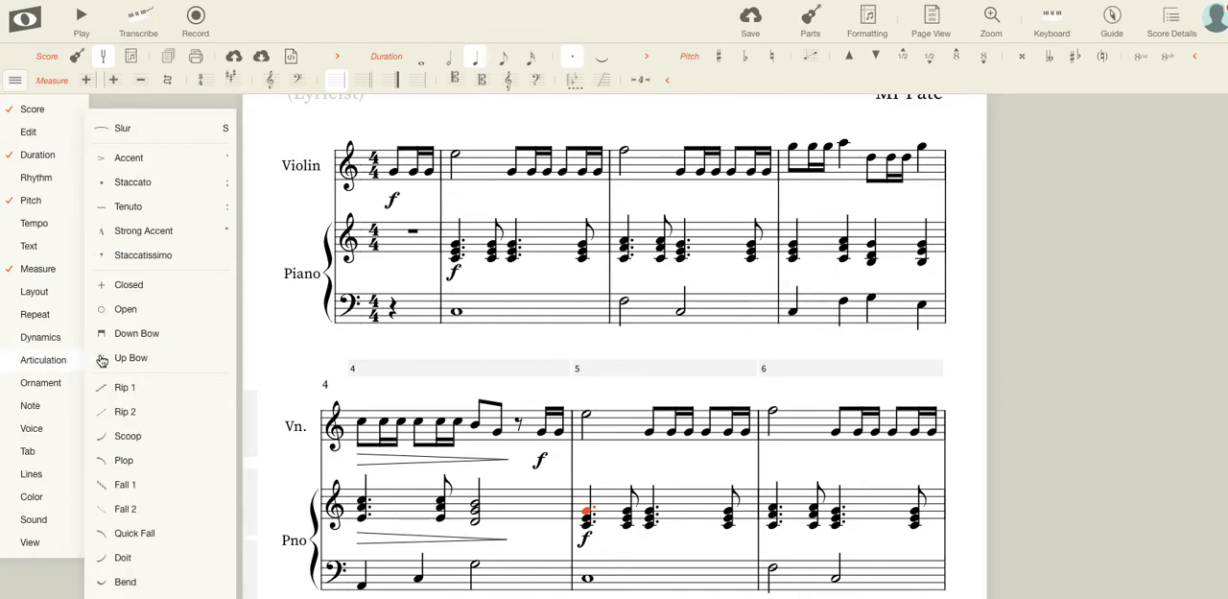
left_click(279, 137)
left_click(458, 159)
mouse_move(72, 360)
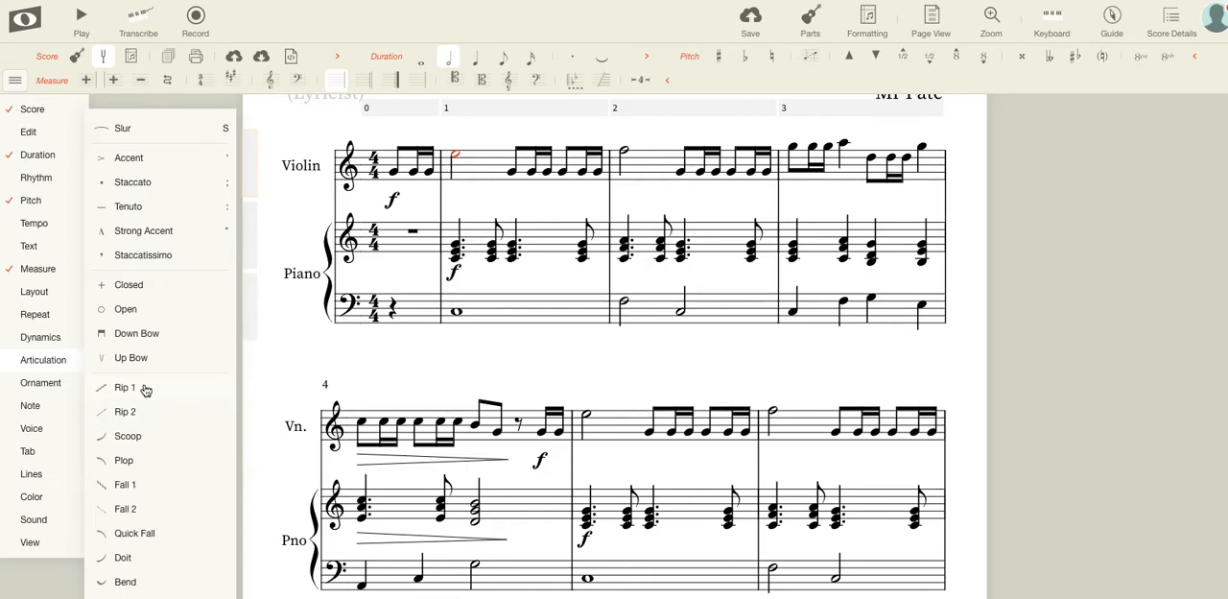
left_click(111, 161)
Add an accent to the violin's half note at the start of measure 2.
left_click(624, 152)
mouse_move(63, 279)
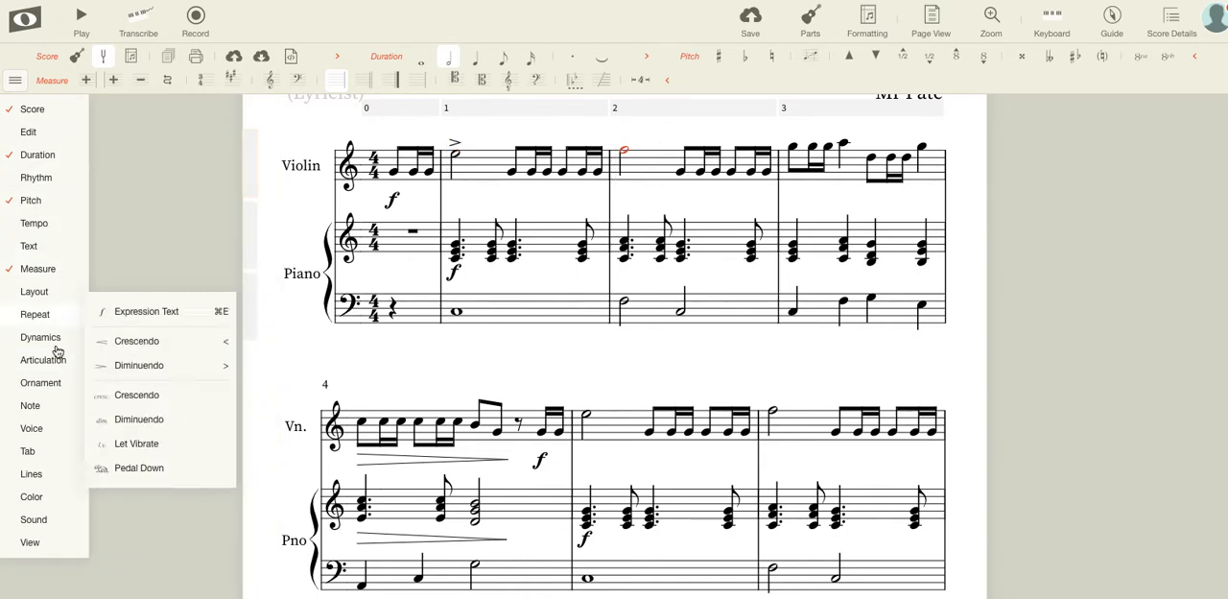
left_click(173, 162)
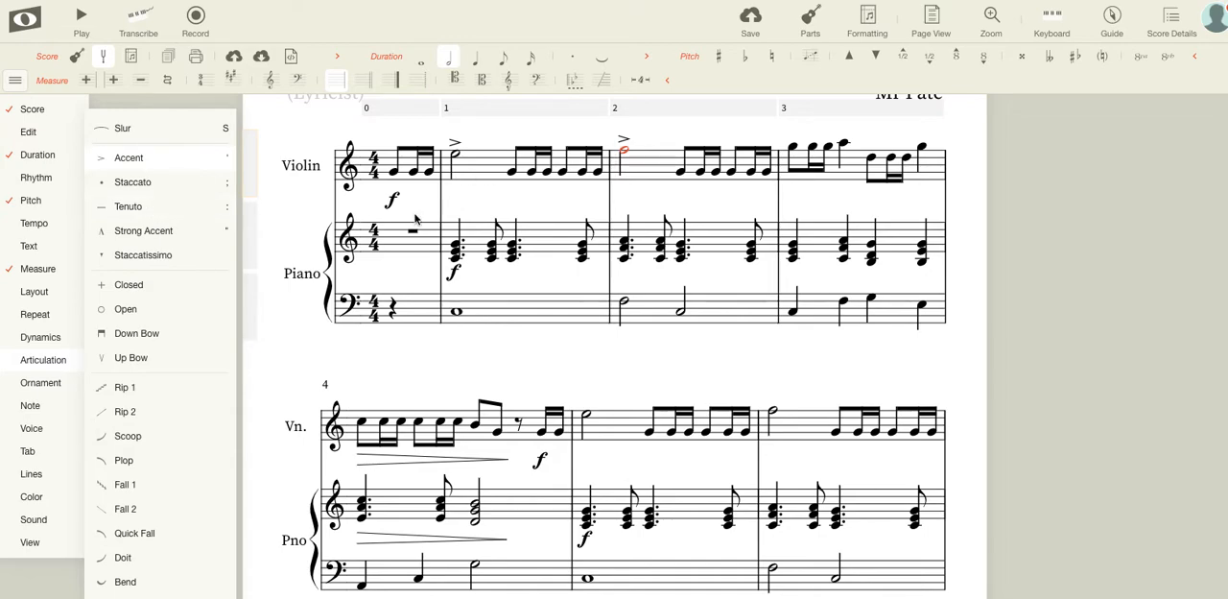
left_click(971, 264)
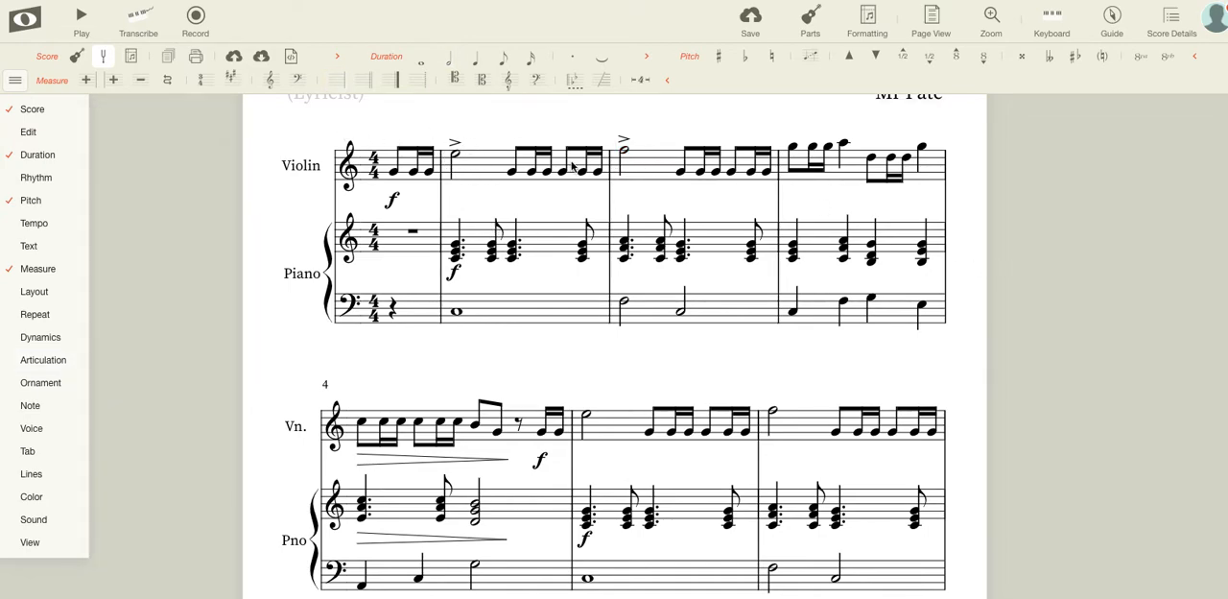
Add a violin slur from the two closing sixteenth notes of measure 8 through the last note of measure 9.
scroll(579, 177, "down", 5)
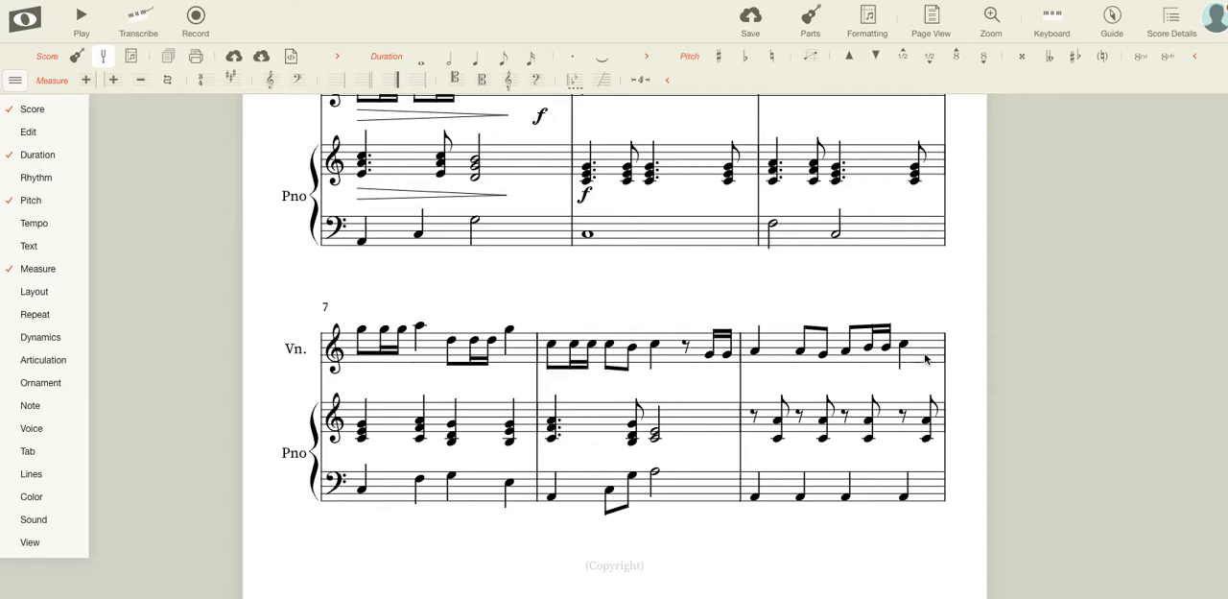
left_click(756, 353)
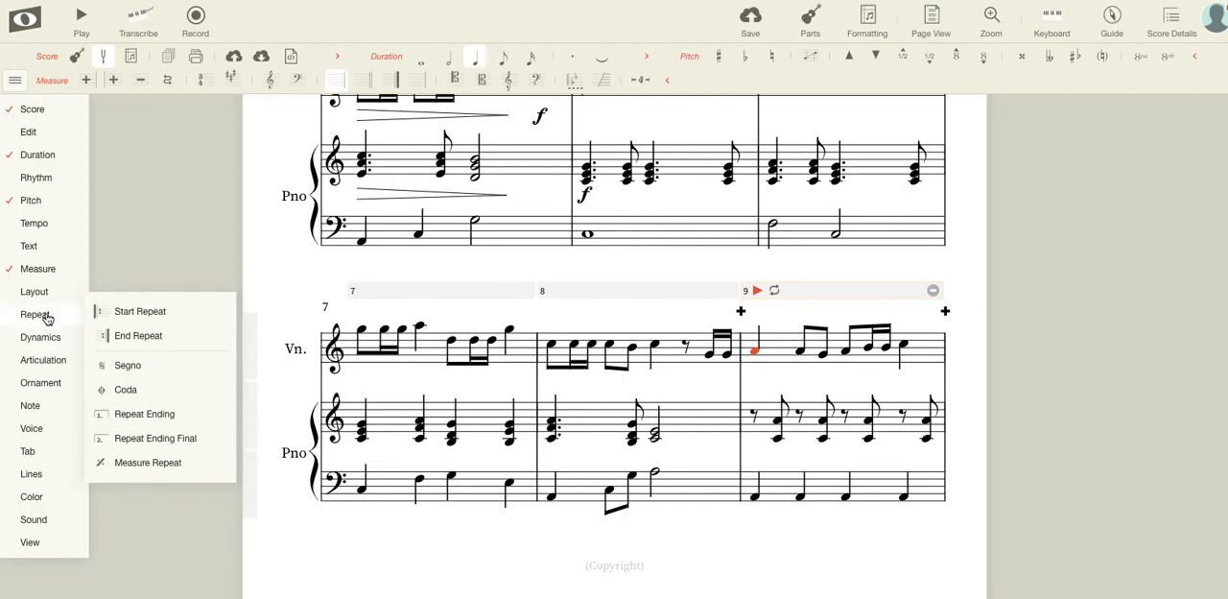
mouse_move(48, 362)
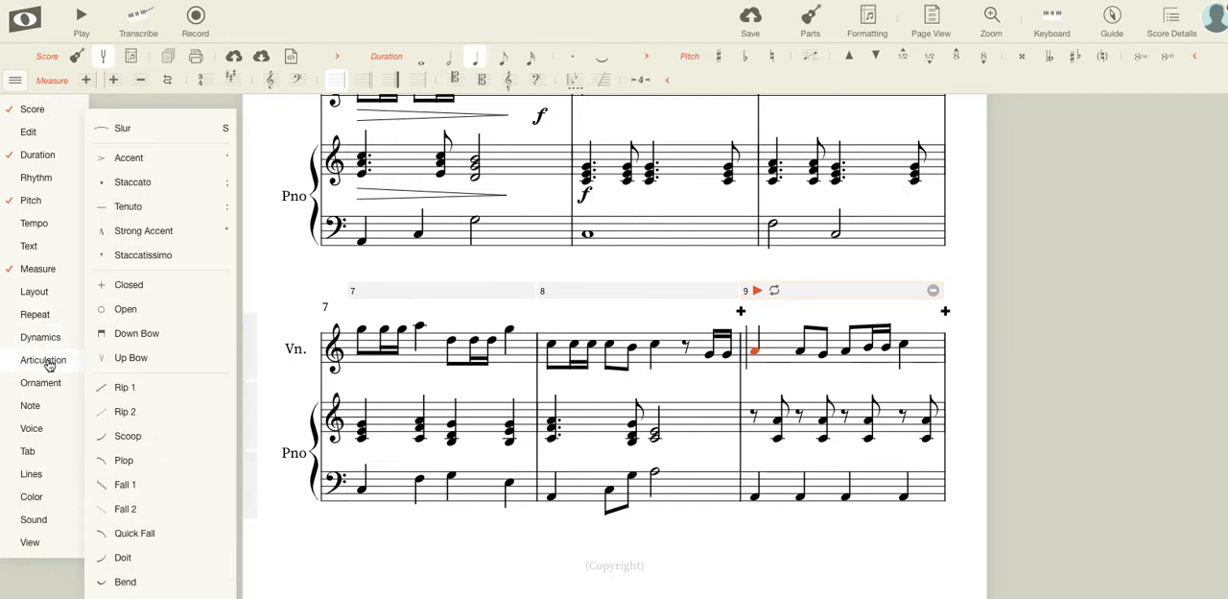
left_click(114, 128)
left_click_drag(801, 365, 919, 372)
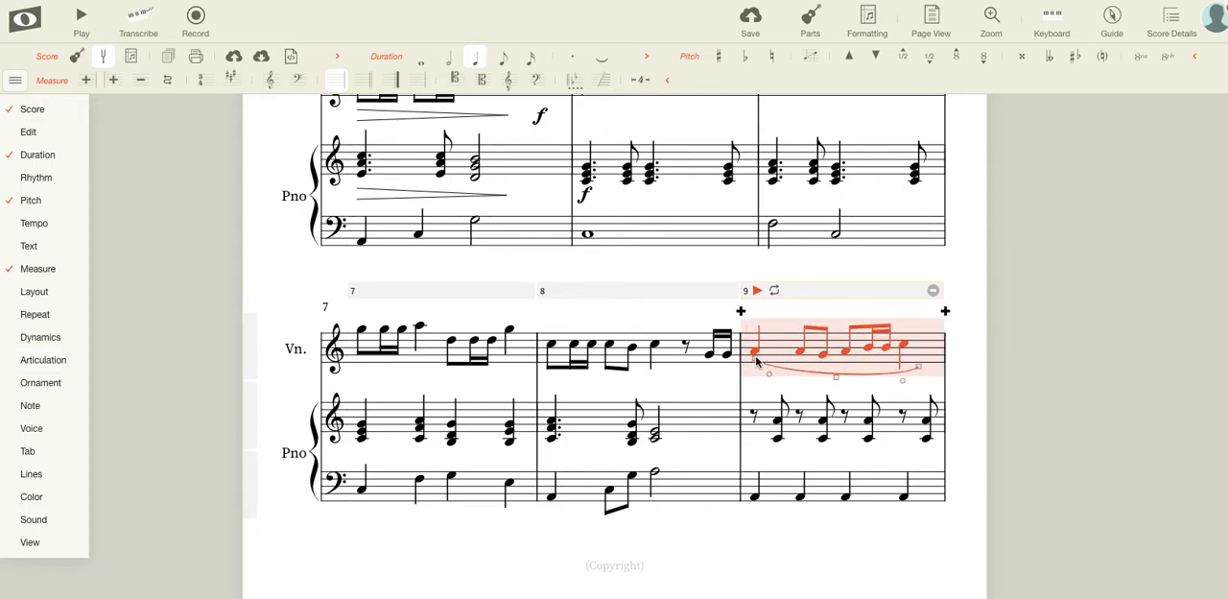
left_click_drag(755, 360, 727, 372)
left_click(724, 280)
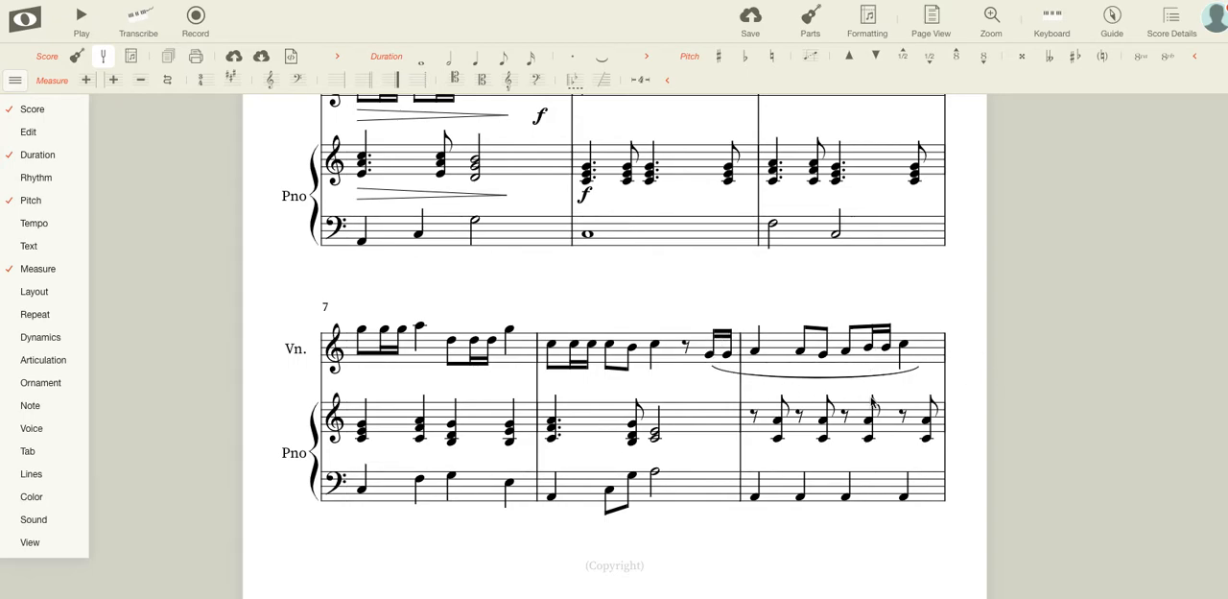
scroll(924, 408, "down", 5)
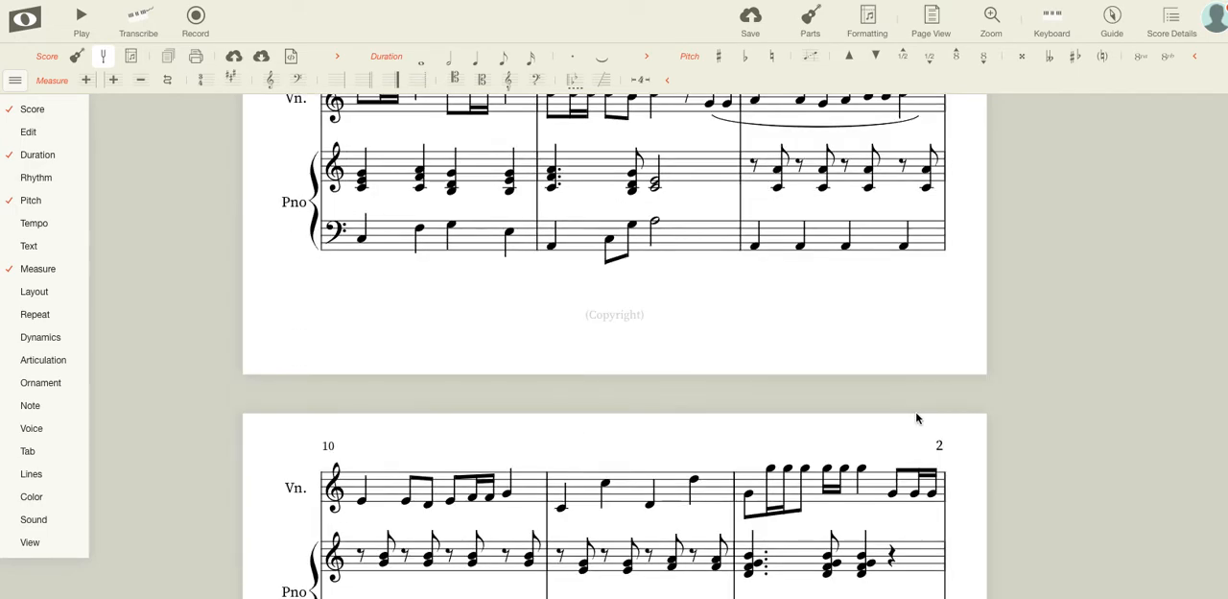
Add a violin slur from the first note through the last note of measure 10.
left_click(361, 499)
mouse_move(49, 329)
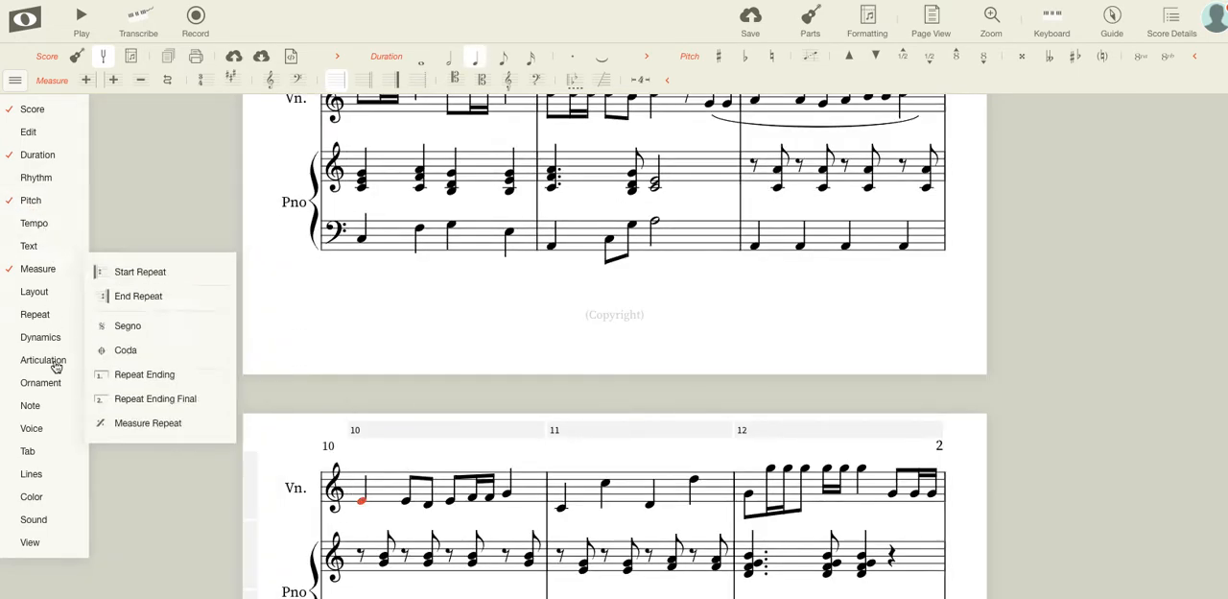
mouse_move(44, 357)
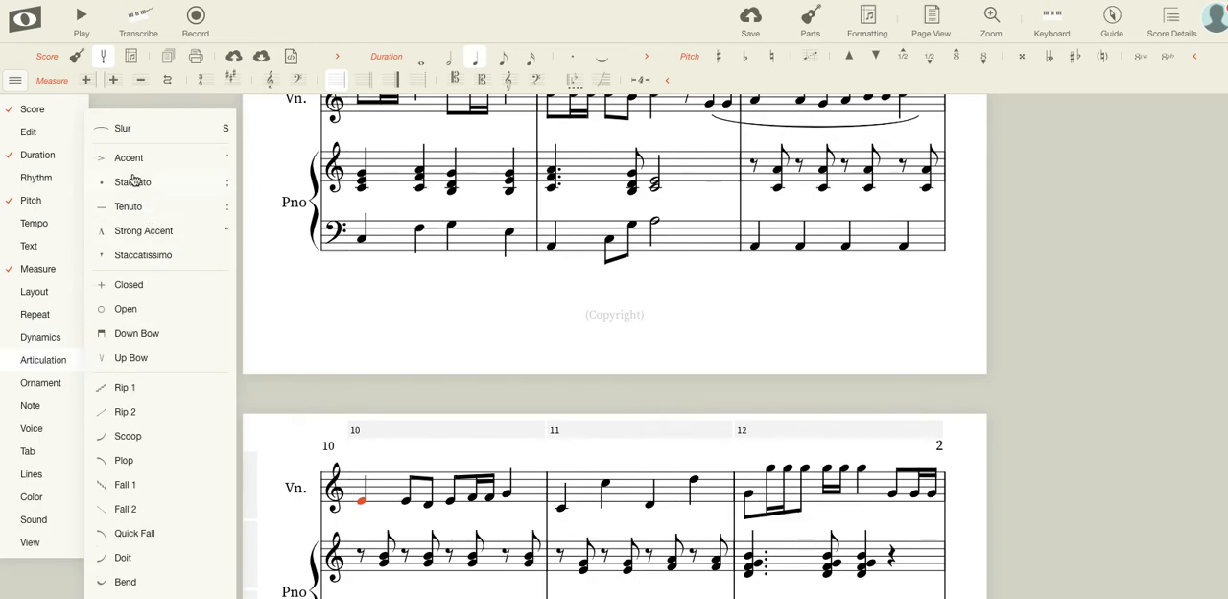
left_click(125, 134)
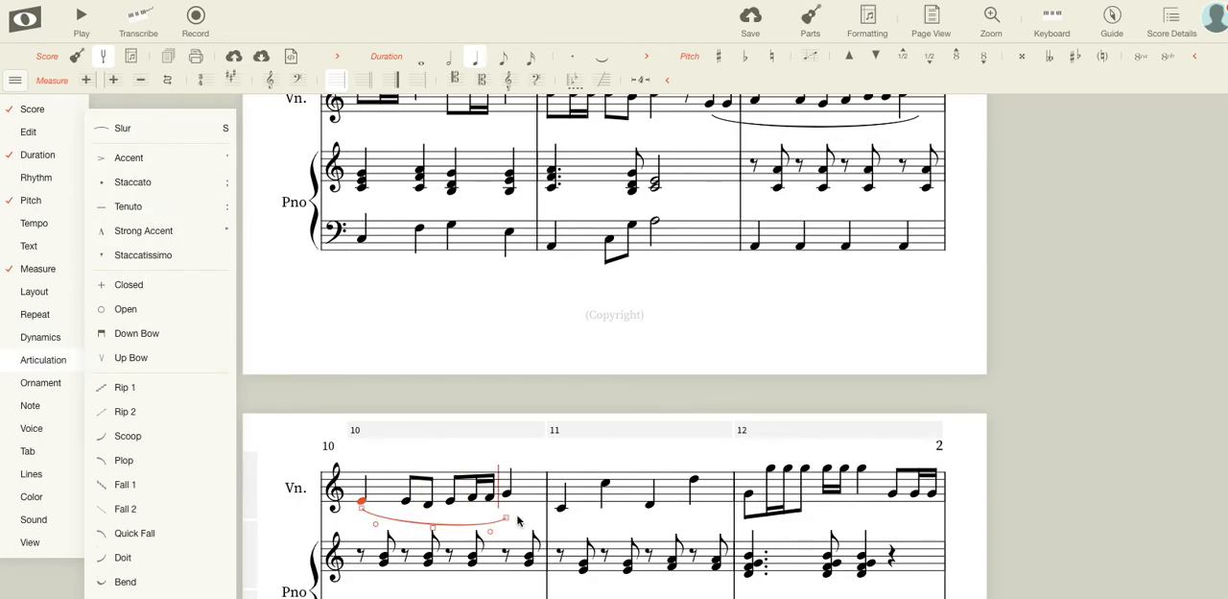
left_click(520, 510)
left_click(462, 412)
Look over the slurs, accents and dynamics already placed on both pages of the score.
scroll(489, 508, "down", 1)
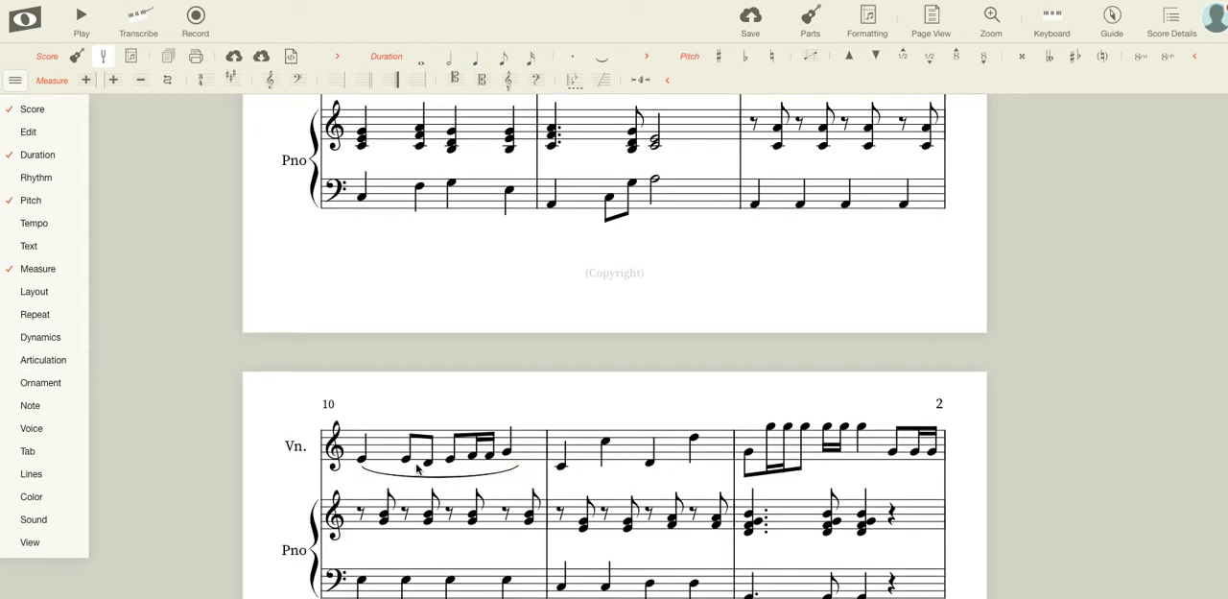
scroll(458, 441, "up", 1)
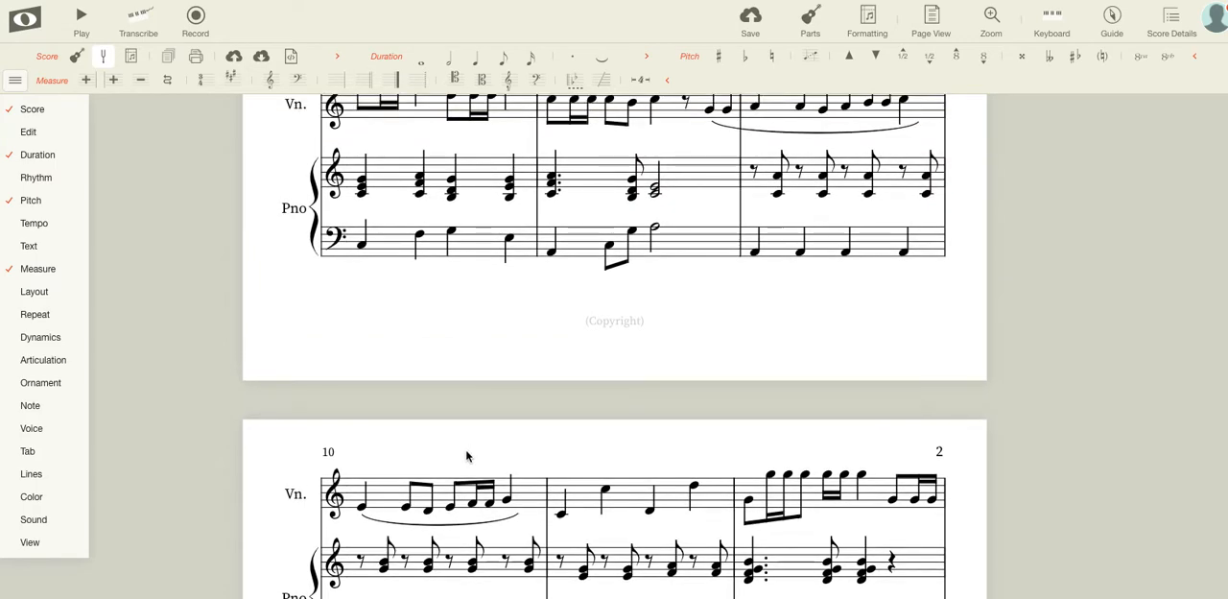
scroll(468, 451, "down", 2)
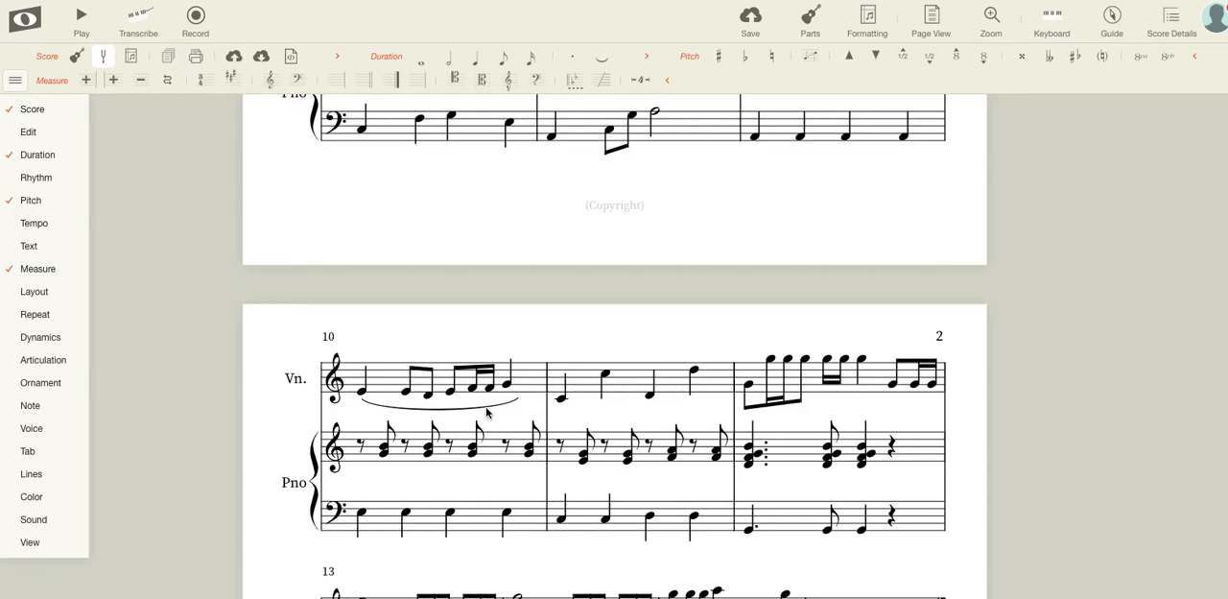
scroll(508, 423, "up", 10)
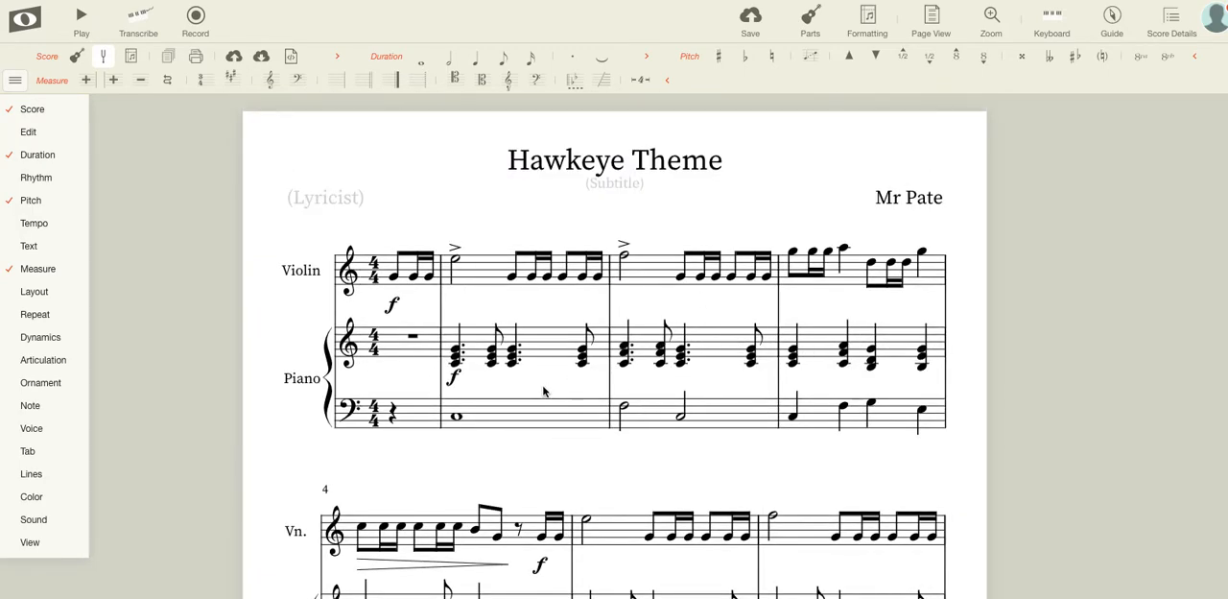
mouse_move(45, 336)
scroll(250, 274, "down", 10)
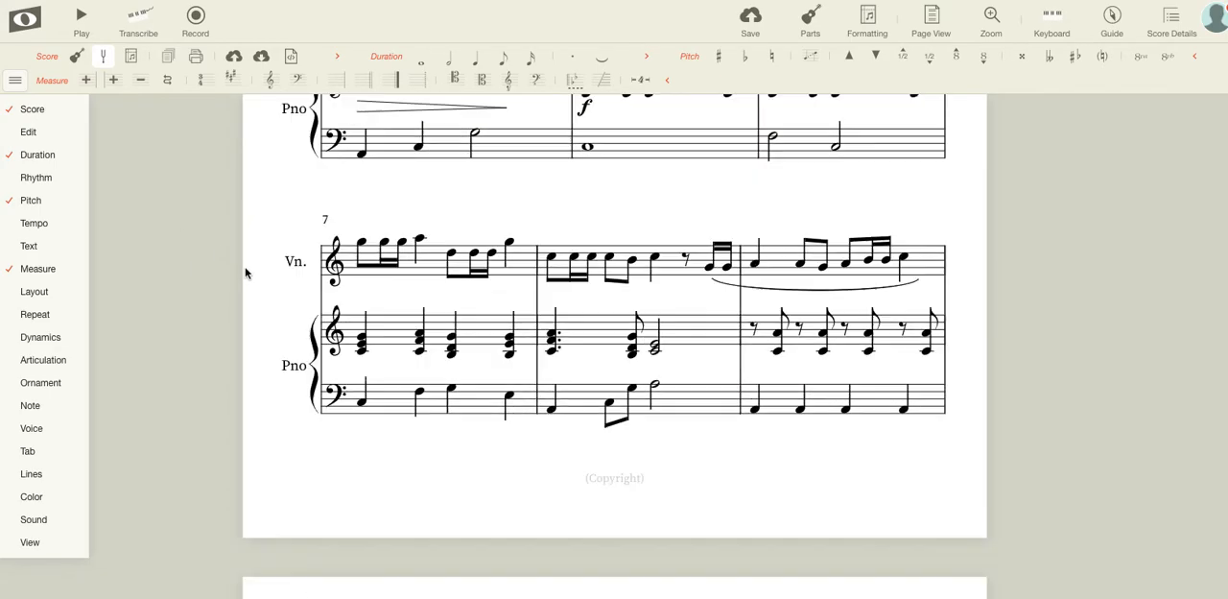
scroll(241, 274, "down", 2)
scroll(240, 275, "up", 12)
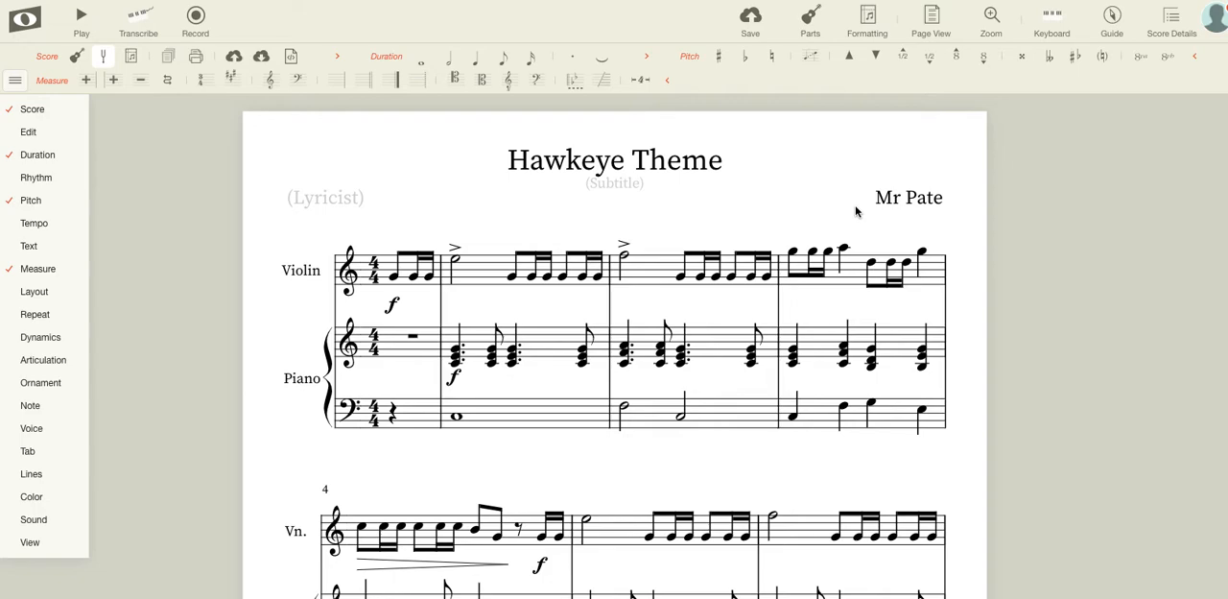
Enter "Opus 1 in C major" as the score's subtitle.
left_click(628, 186)
type("0pus 1")
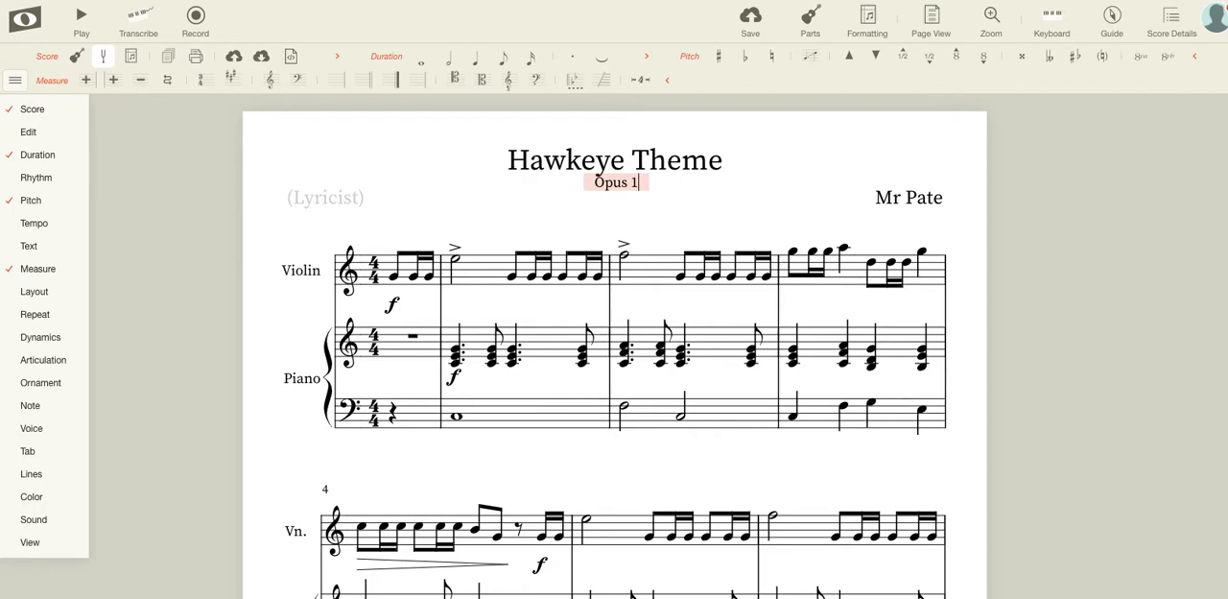
type(" in C")
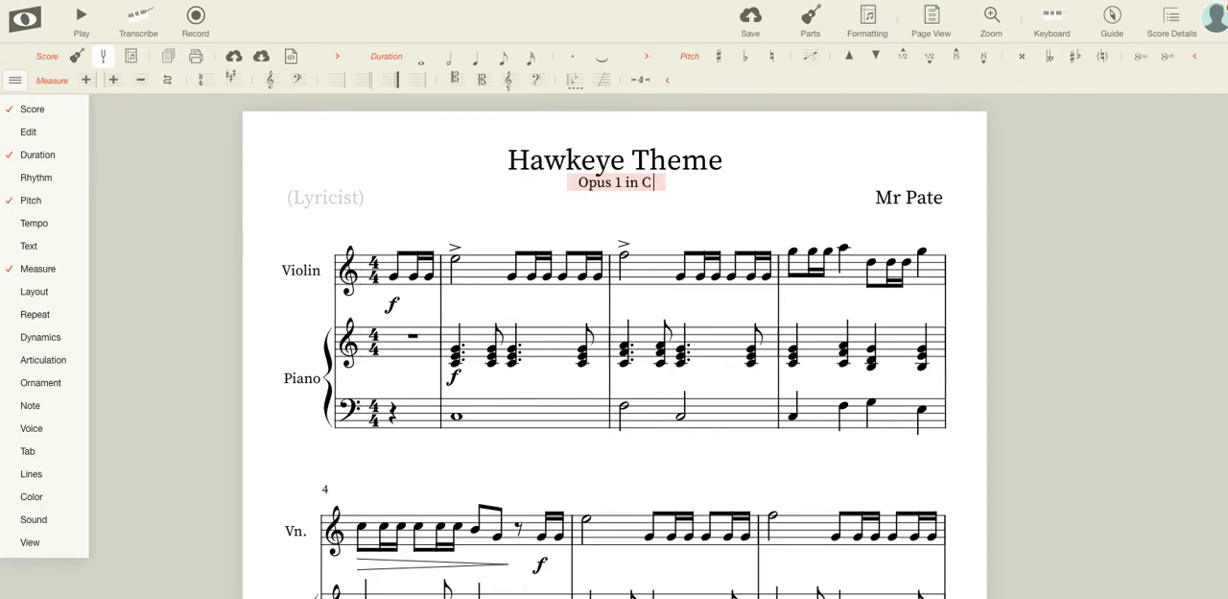
type(" major")
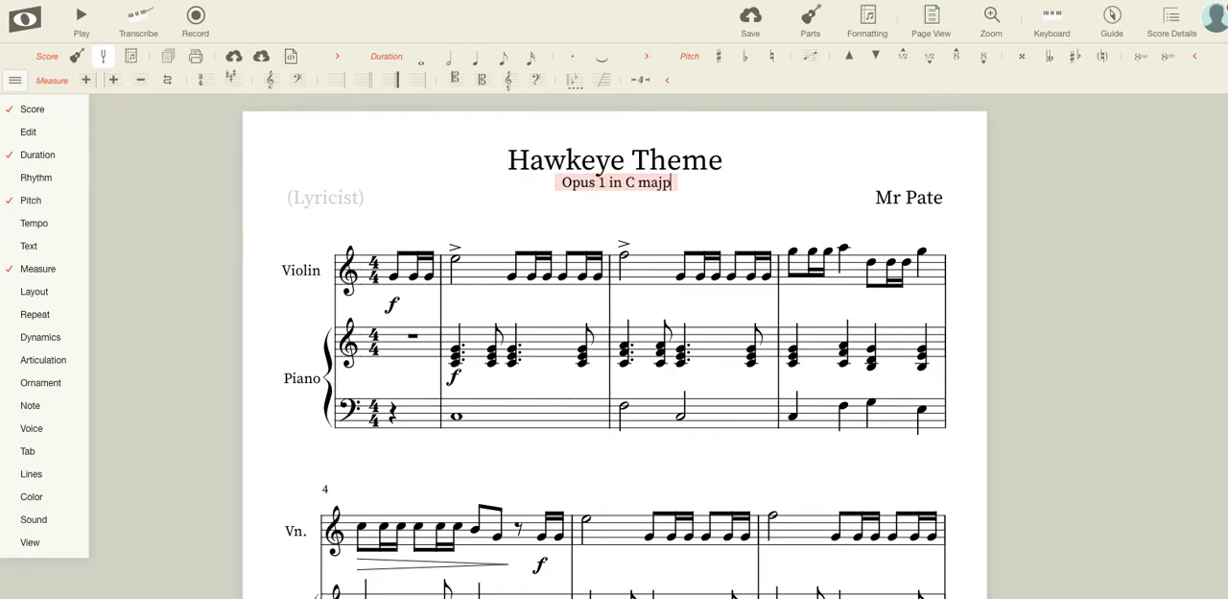
left_click(836, 124)
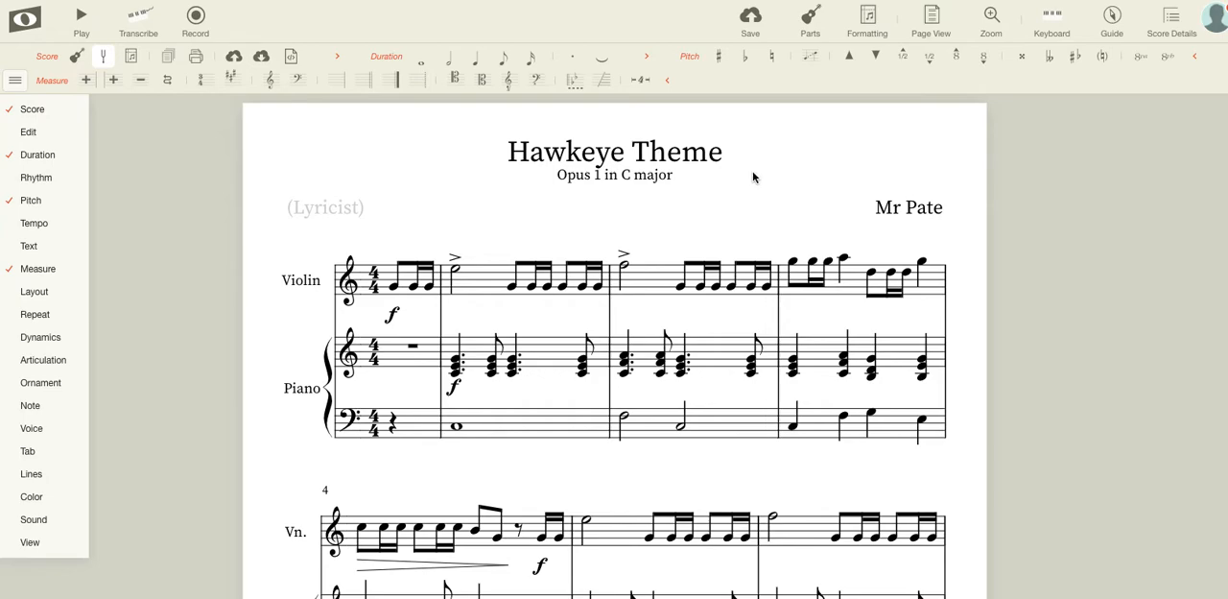
Review the complete violin and piano score from the title through the final measure.
scroll(753, 177, "down", 3)
scroll(757, 179, "up", 3)
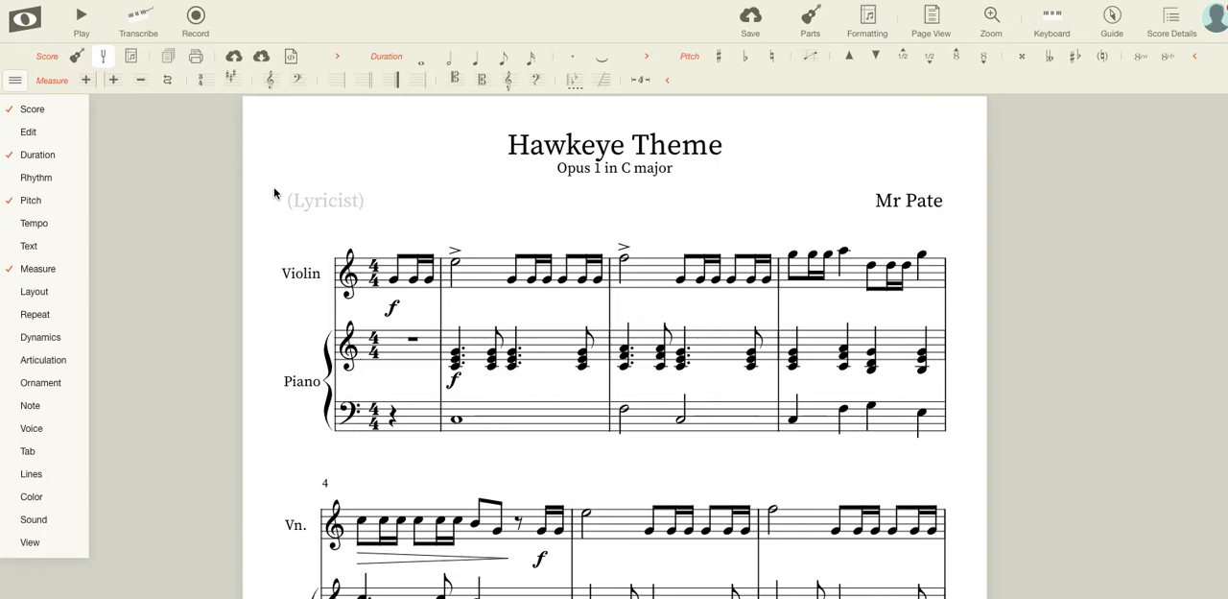
scroll(247, 216, "down", 5)
scroll(248, 220, "down", 5)
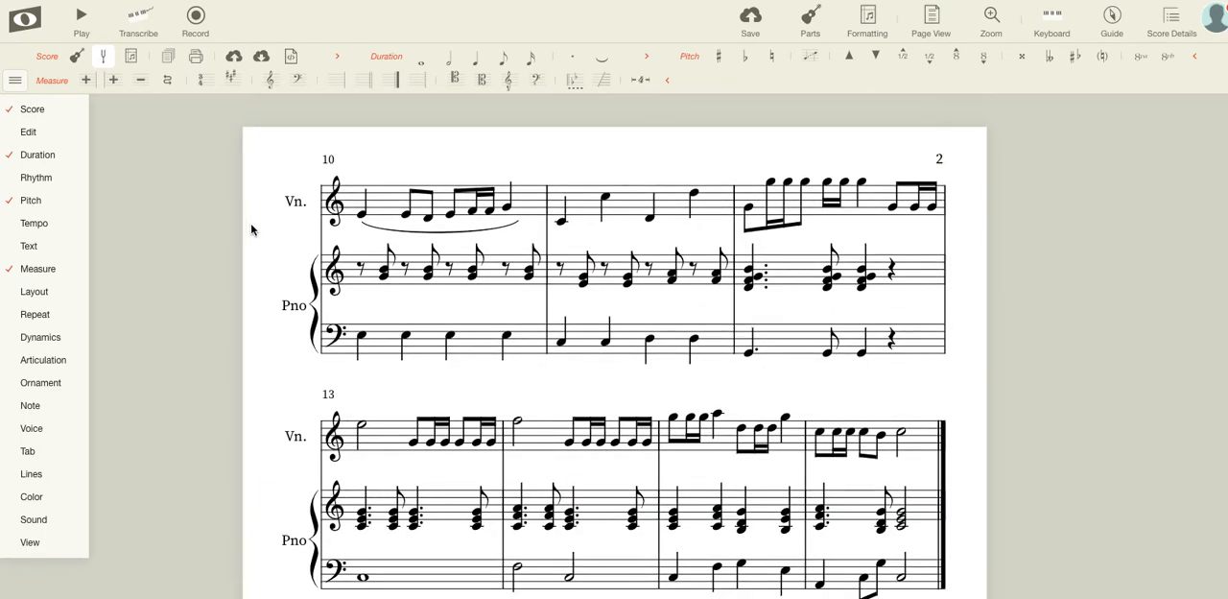
scroll(268, 211, "up", 2)
scroll(269, 220, "down", 3)
scroll(270, 220, "up", 10)
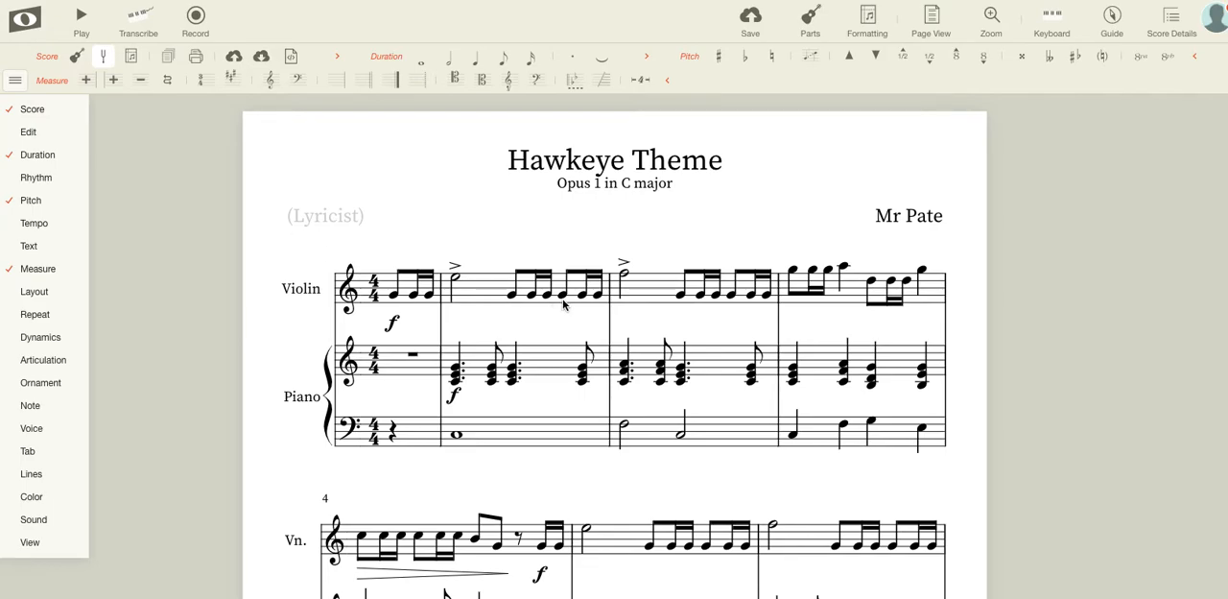
scroll(564, 305, "down", 1)
scroll(689, 461, "down", 4)
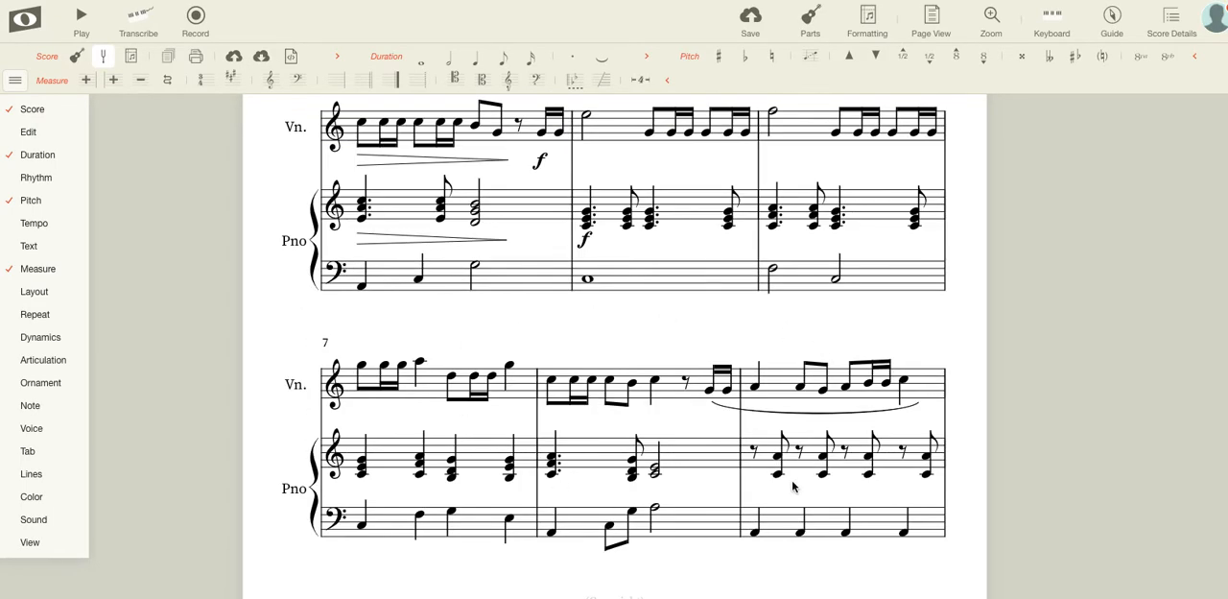
scroll(724, 458, "down", 3)
scroll(719, 461, "down", 6)
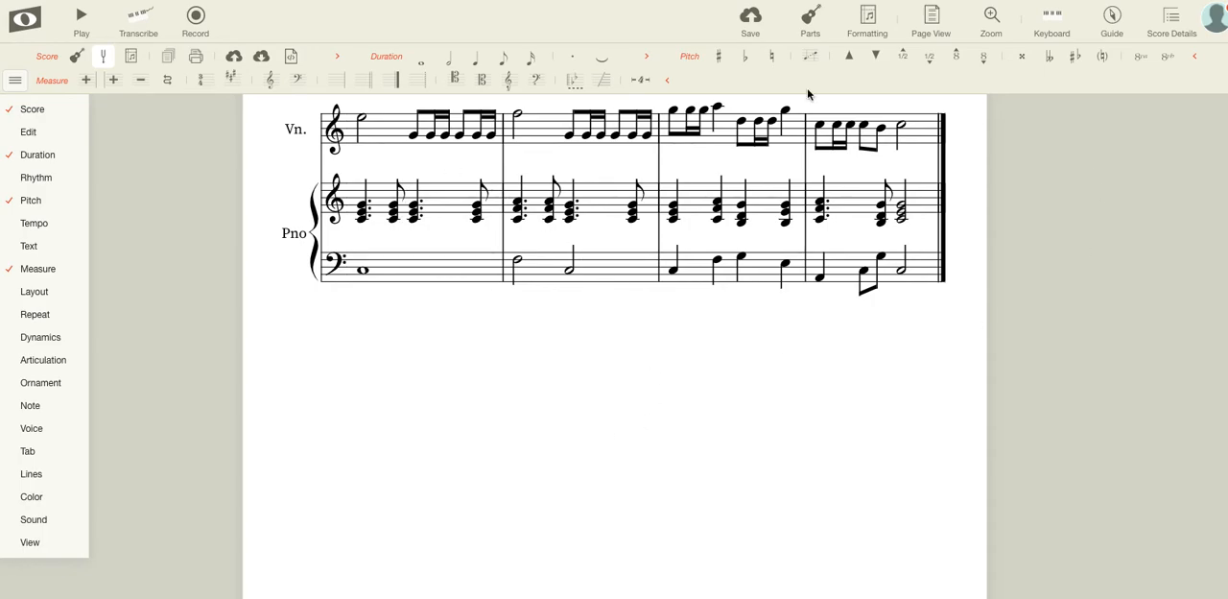
scroll(509, 365, "up", 3)
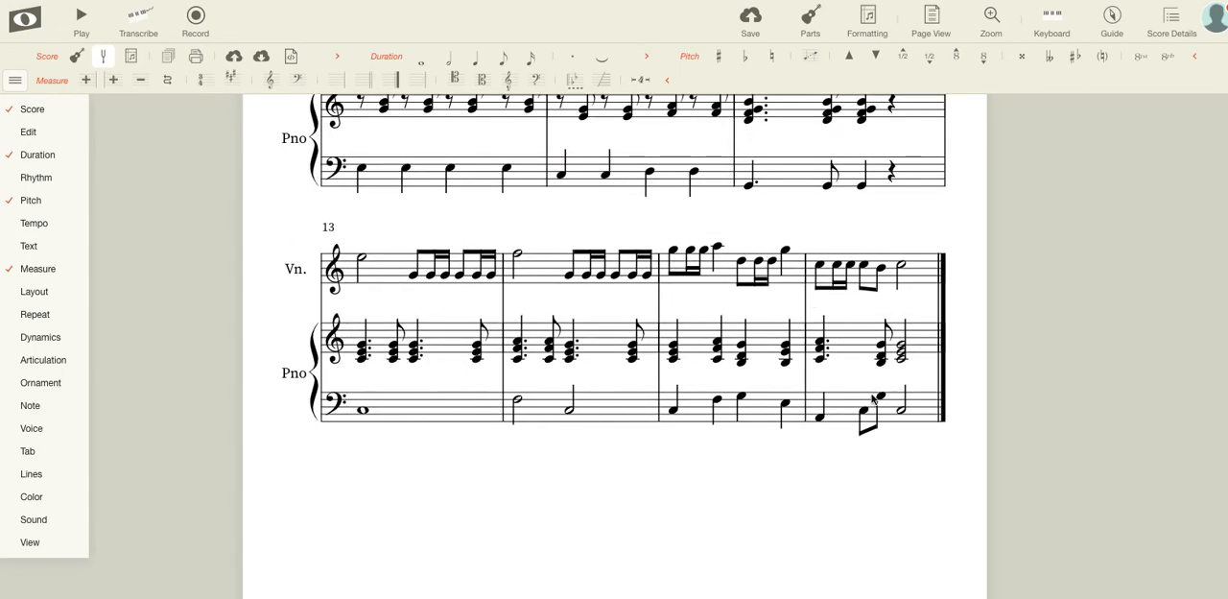
scroll(872, 403, "down", 2)
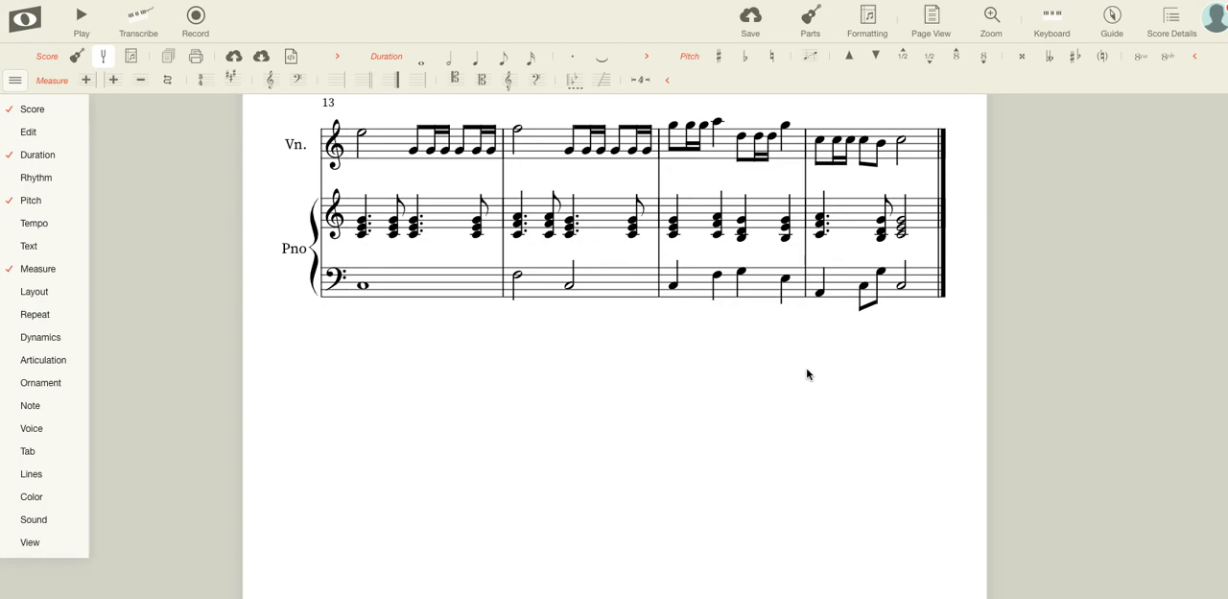
scroll(734, 359, "up", 10)
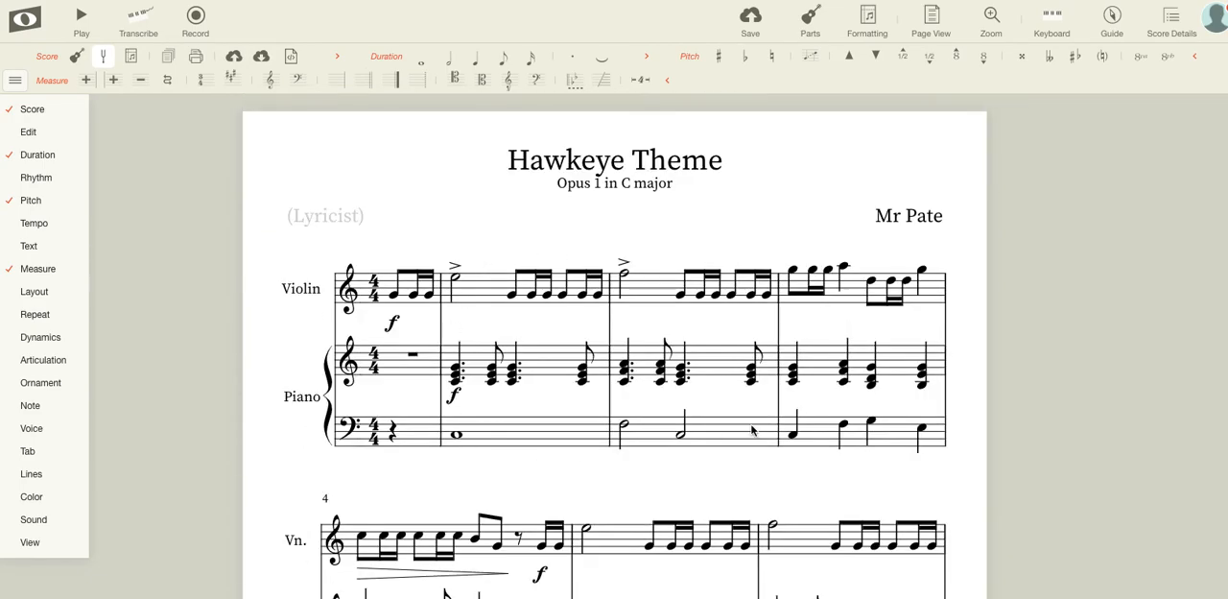
Export the score as a MIDI file with the purpose set to import into another notation editor, and dismiss the download notice.
left_click(262, 57)
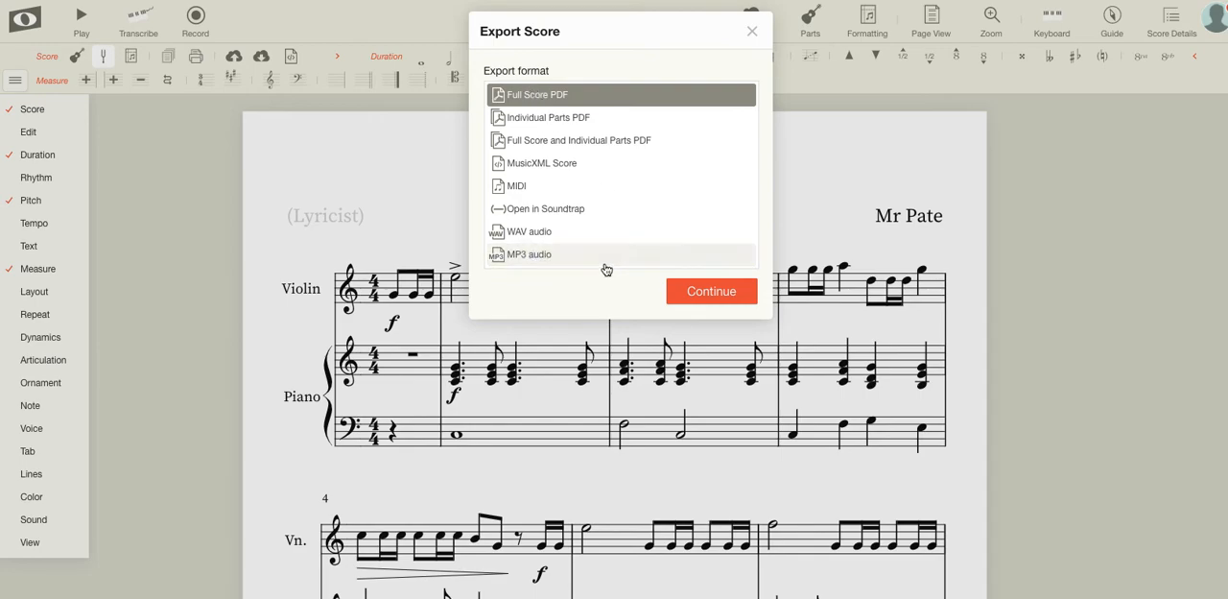
left_click(754, 34)
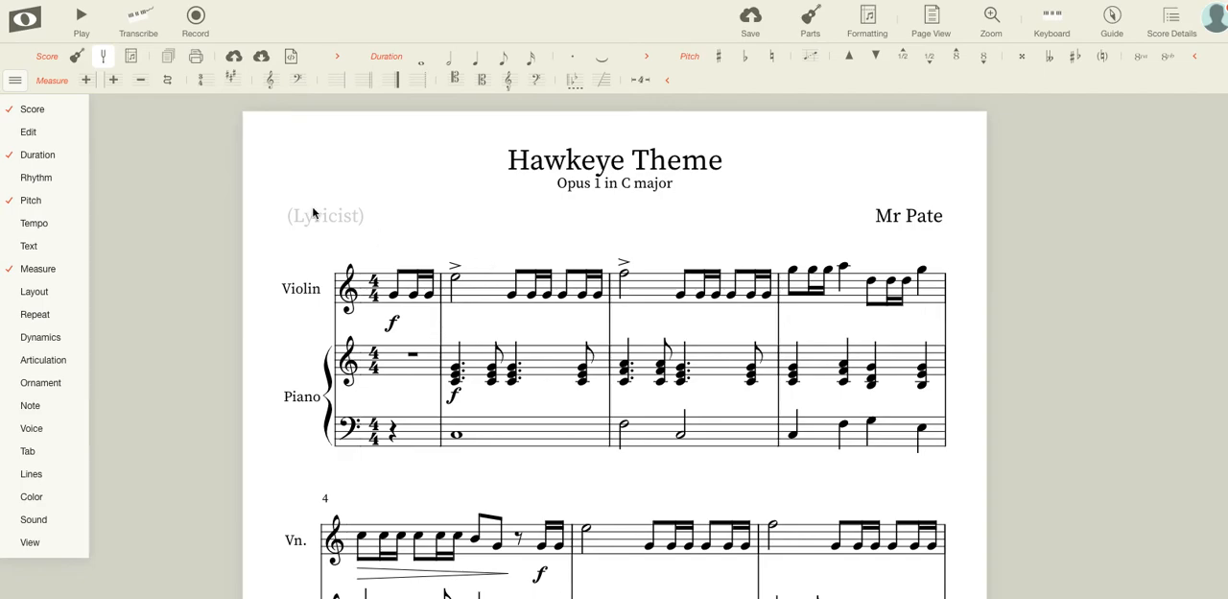
left_click(269, 61)
left_click(538, 187)
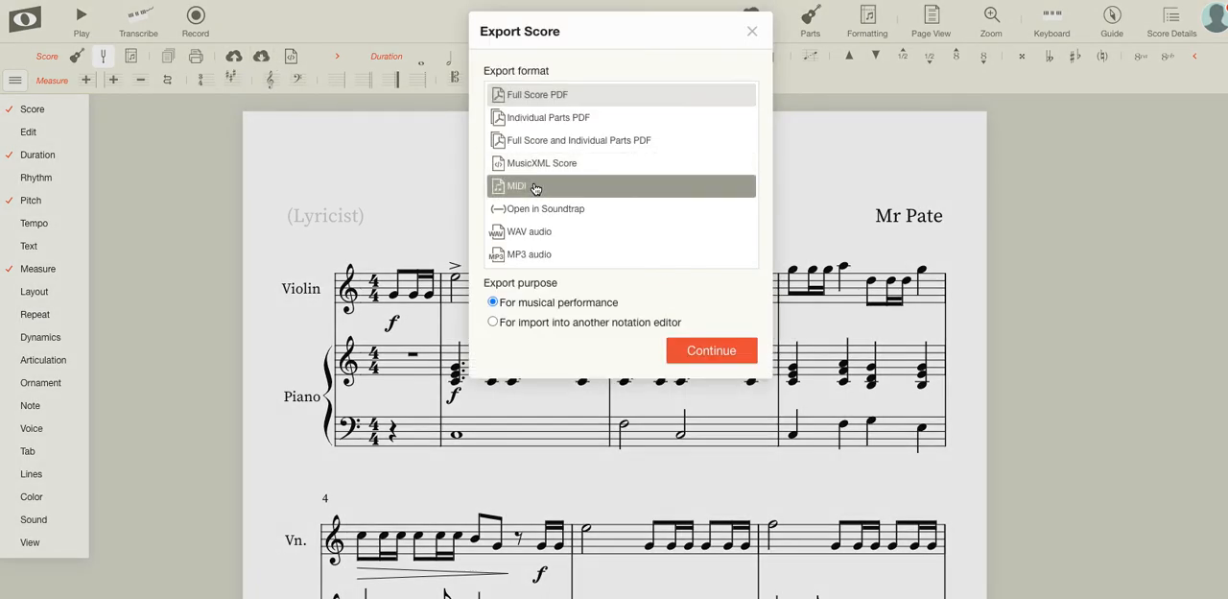
left_click(493, 323)
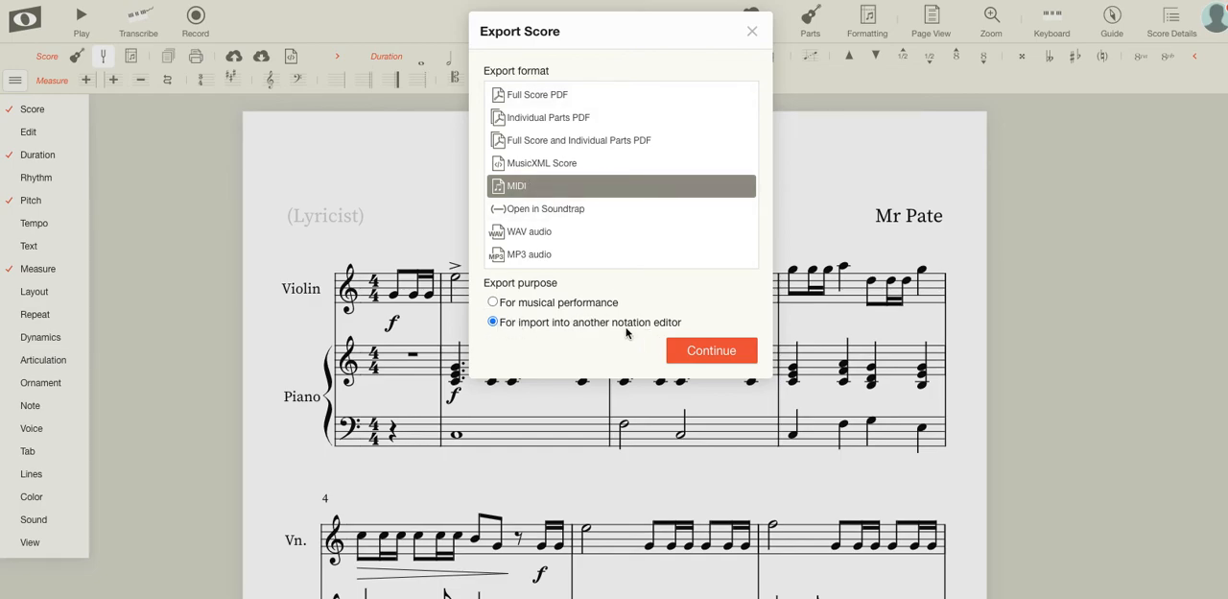
left_click(725, 353)
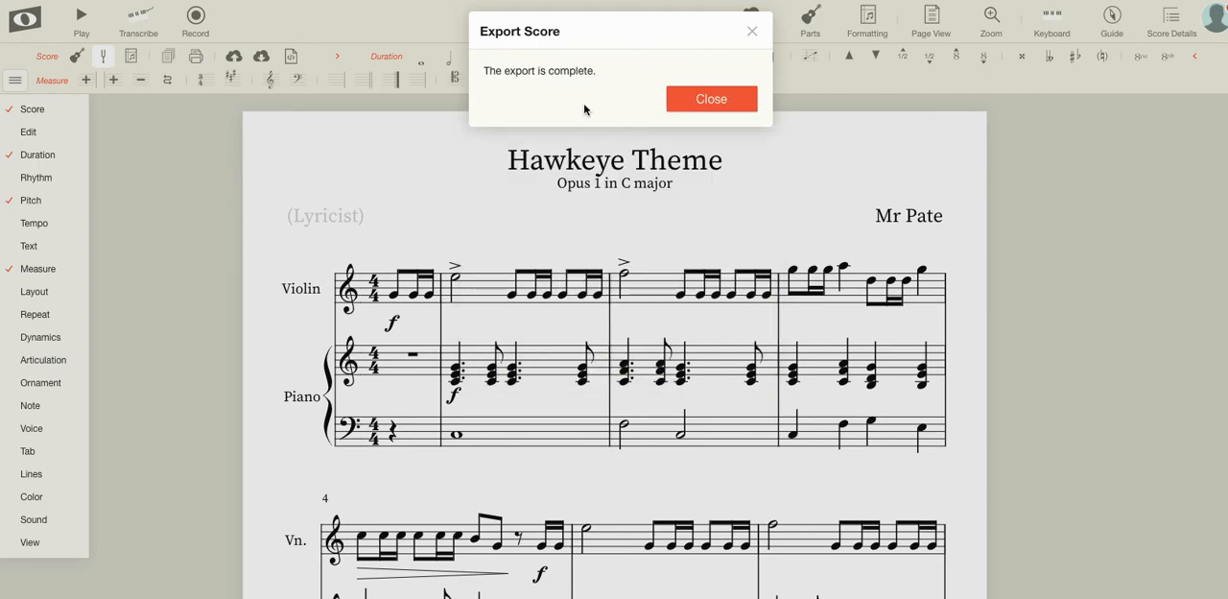
left_click(752, 34)
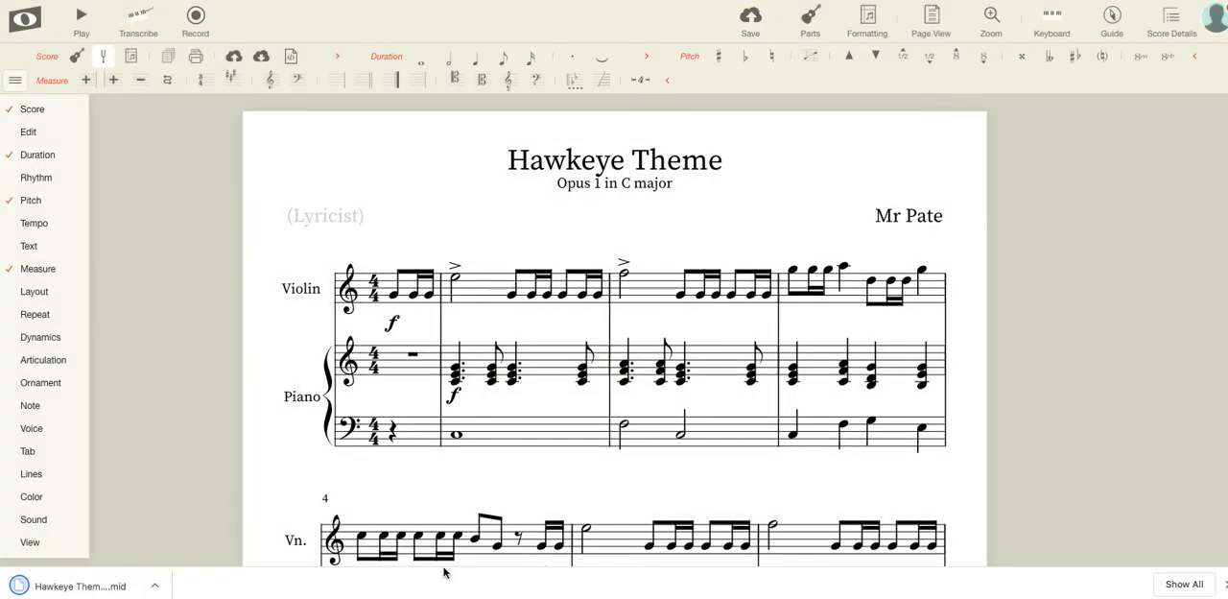
left_click(1225, 584)
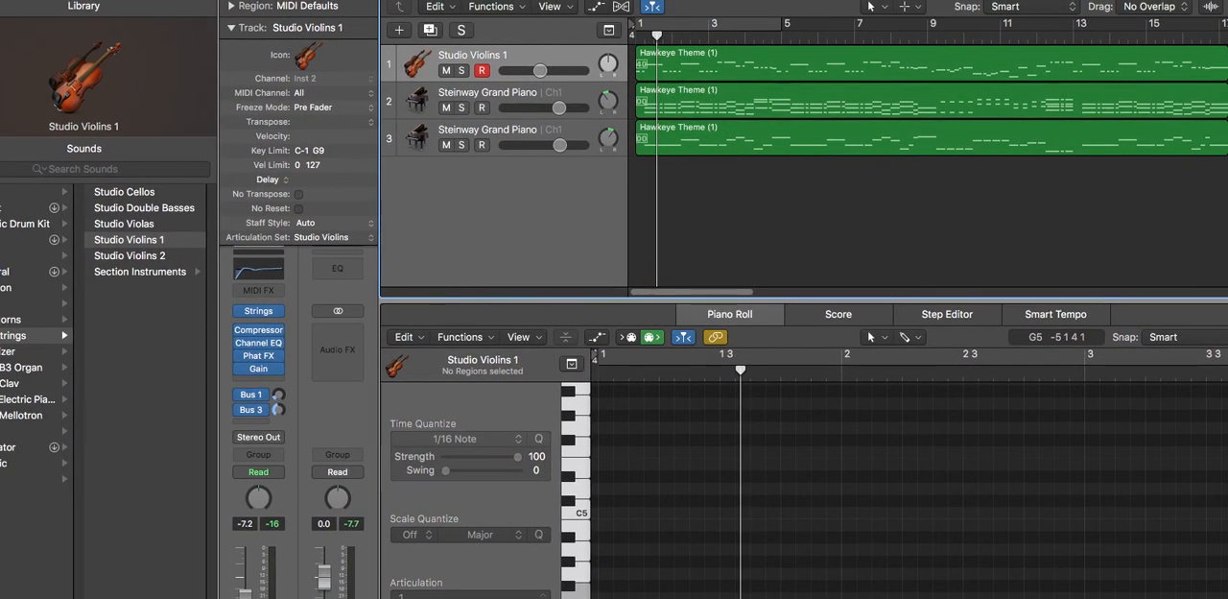
Switch to Logic Pro and play the imported Hawkeye Theme tracks from the start to about bar 5, adjusting the system volume while listening.
left_click(504, 88)
left_click(695, 166)
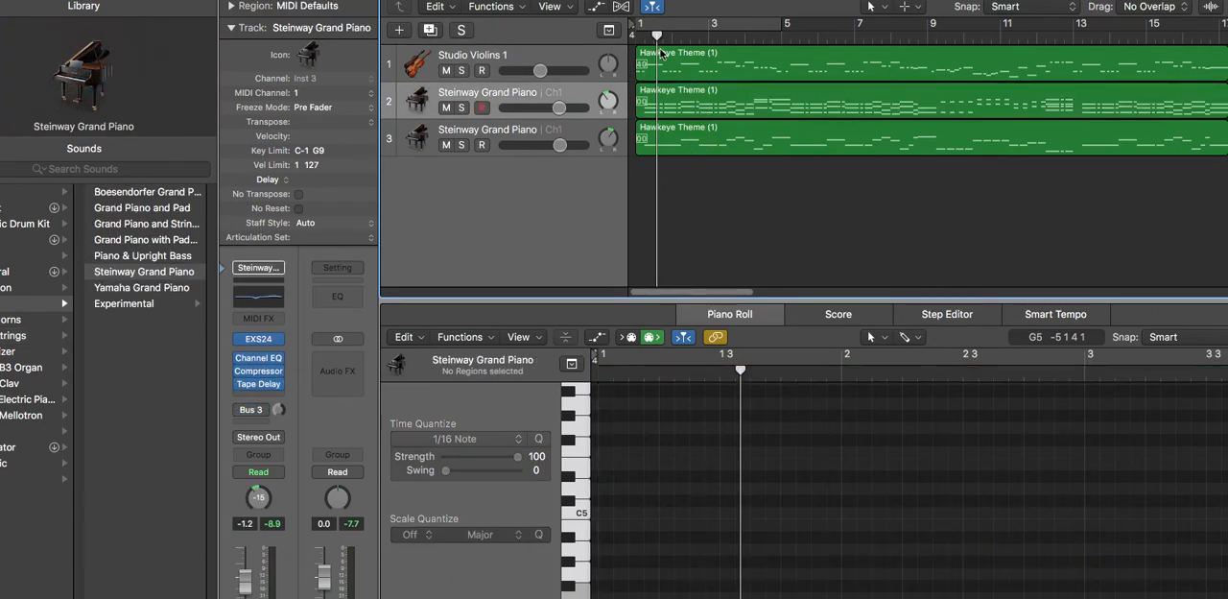
key("Return")
key("XF86AudioRaiseVolume")
key("XF86AudioRaiseVolume")
key("XF86AudioRaiseVolume")
key("XF86AudioRaiseVolume")
key("XF86AudioRaiseVolume")
key("XF86AudioRaiseVolume")
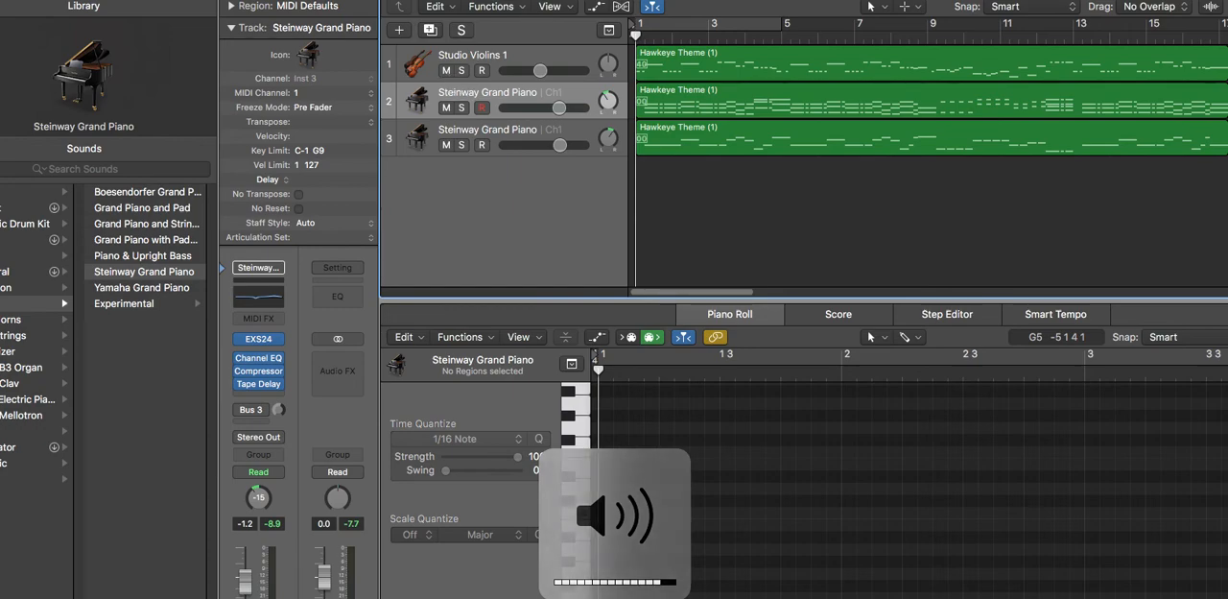
key("space")
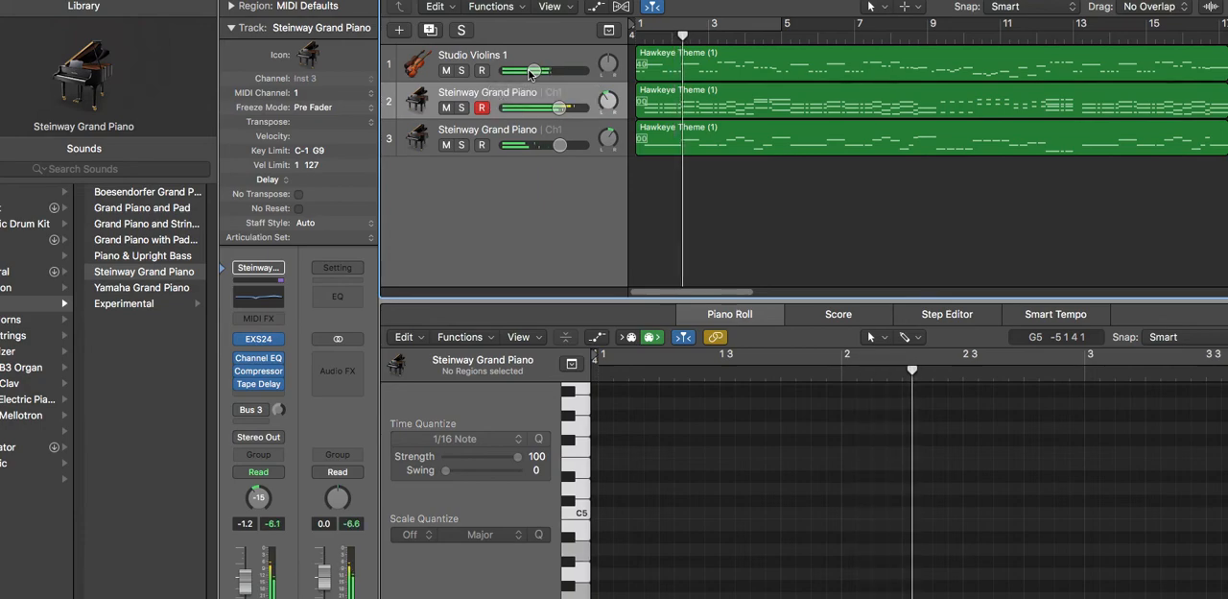
key("XF86AudioRaiseVolume")
key("XF86AudioLowerVolume")
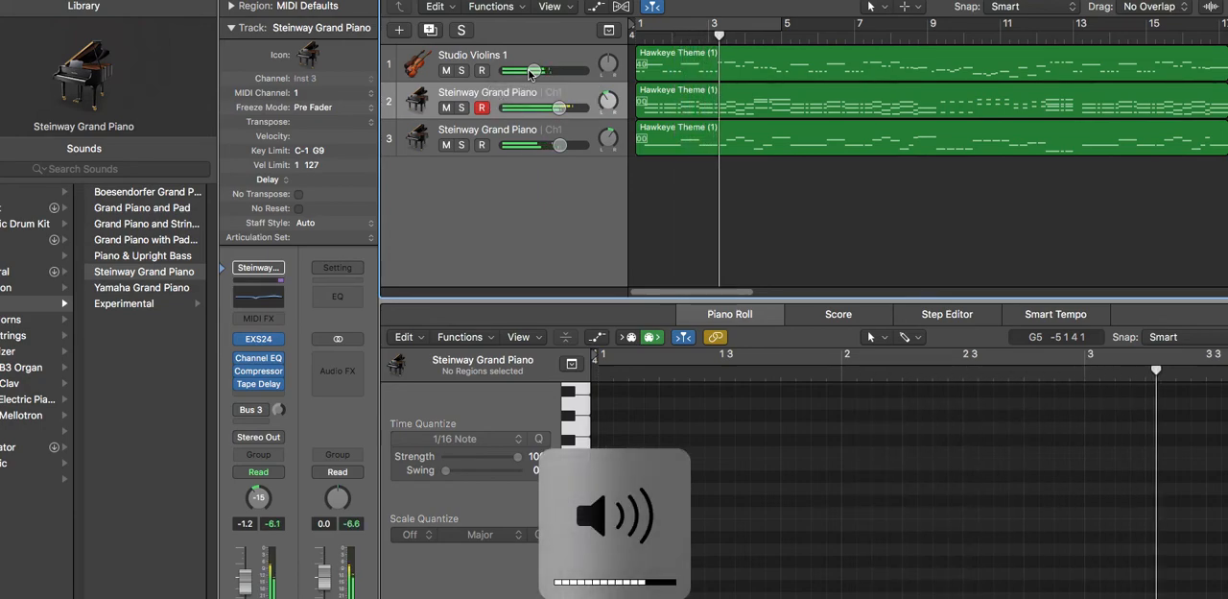
key("XF86AudioRaiseVolume")
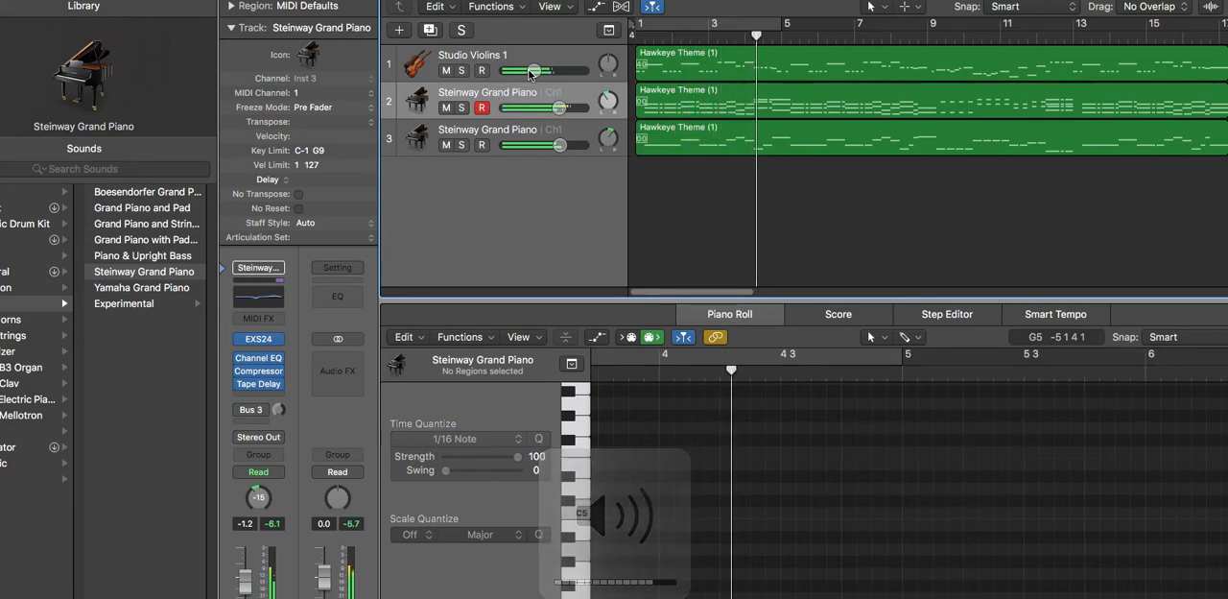
key("space")
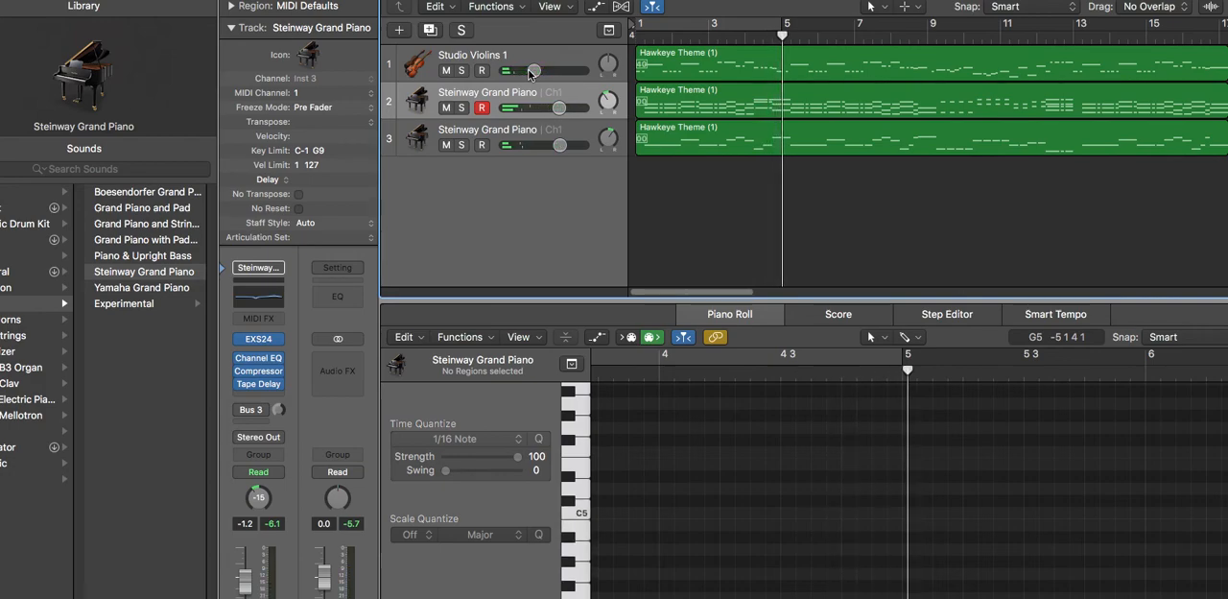
Return to the Noteflight score and hide the list of tool categories.
mouse_move(988, 16)
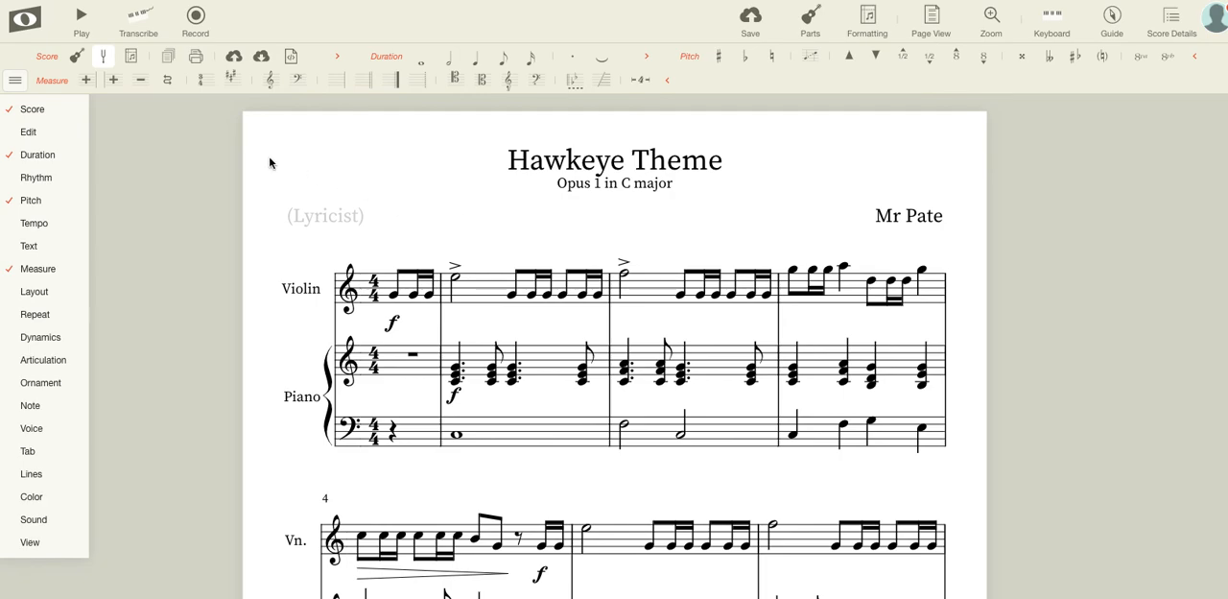
left_click(14, 80)
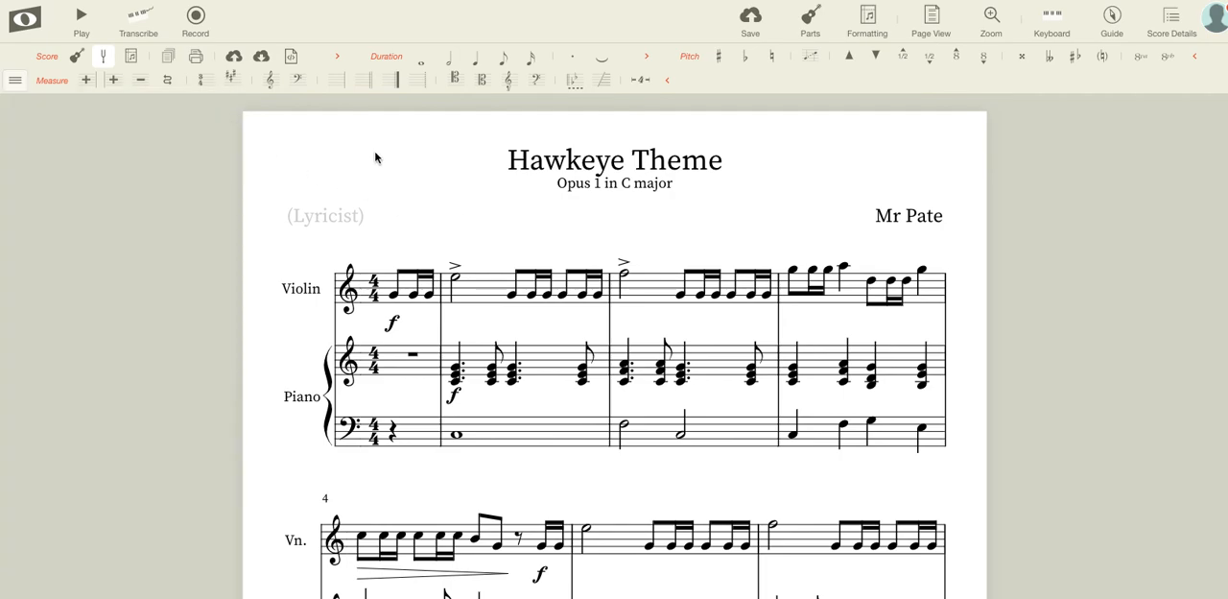